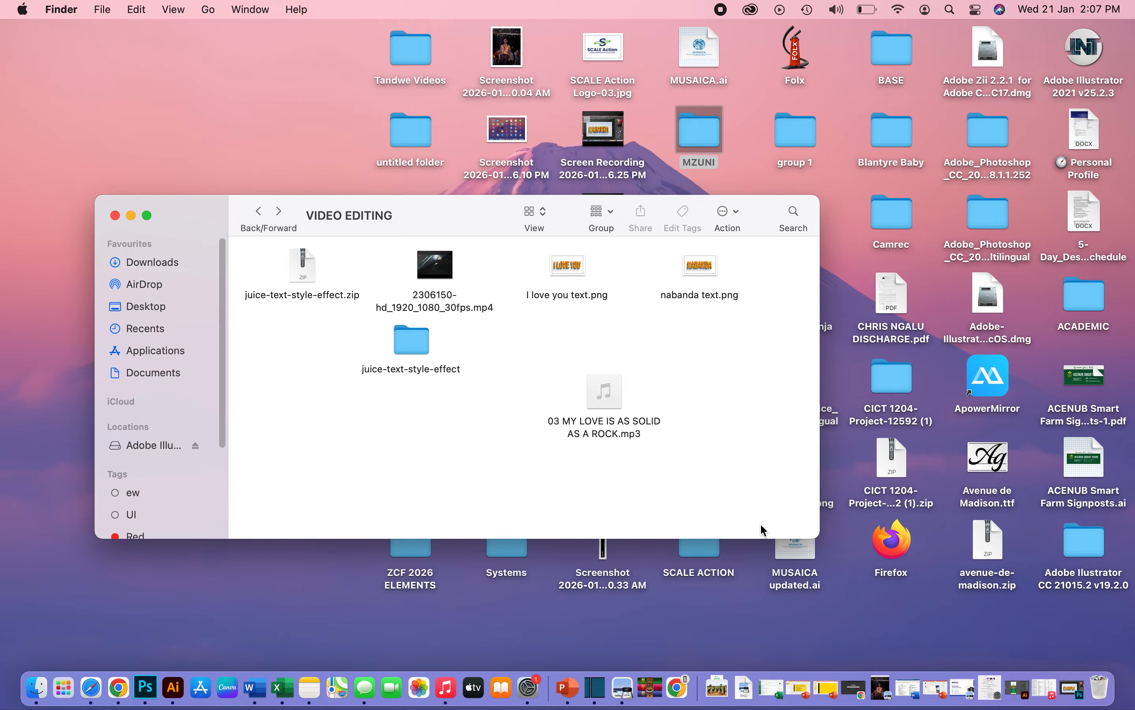
Enlarge the VIDEO EDITING folder window and open the juice-text-style-effect folder.
{"action": "left_click_drag", "start_coordinate": [819, 538], "coordinate": [1050, 678]}
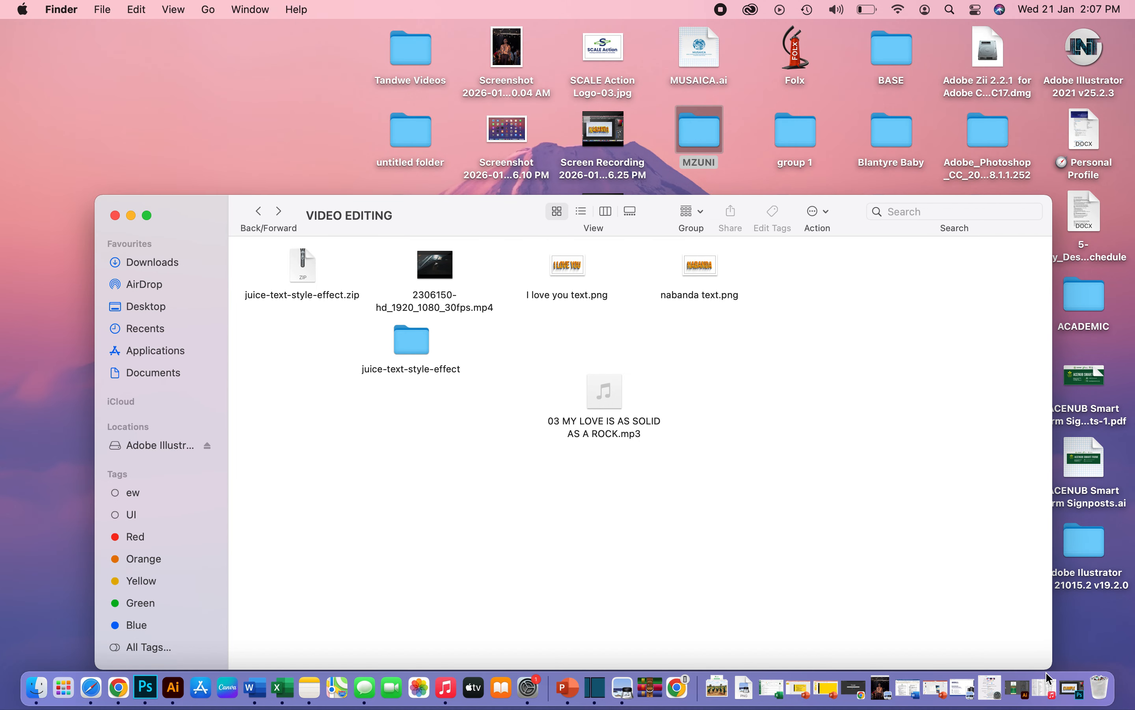
{"action": "left_click", "coordinate": [411, 342]}
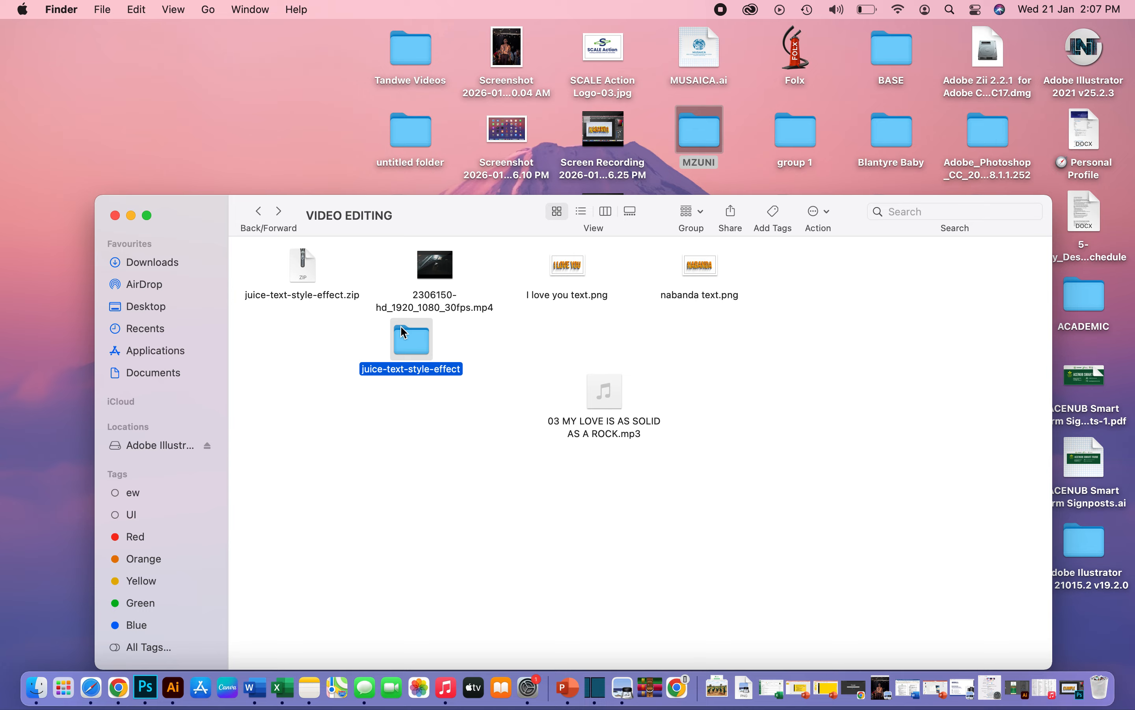
{"action": "double_click", "coordinate": [415, 344]}
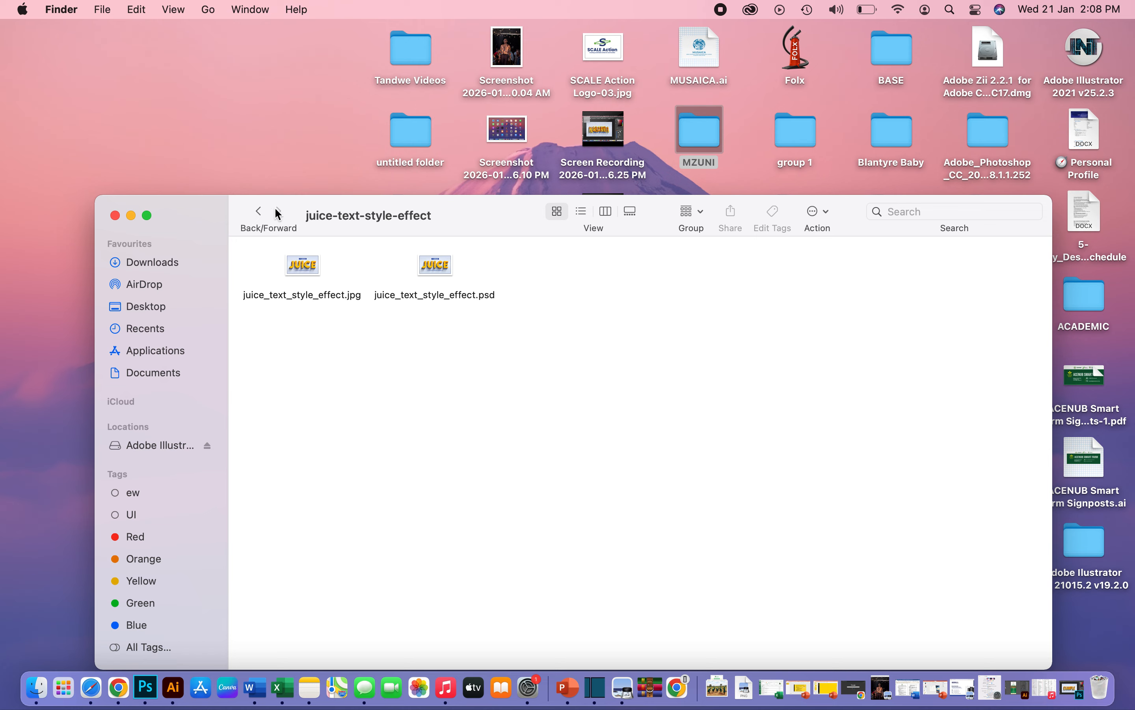
{"action": "left_click", "coordinate": [259, 212]}
{"action": "double_click", "coordinate": [411, 342]}
{"action": "left_click", "coordinate": [449, 274]}
{"action": "left_click", "coordinate": [258, 212]}
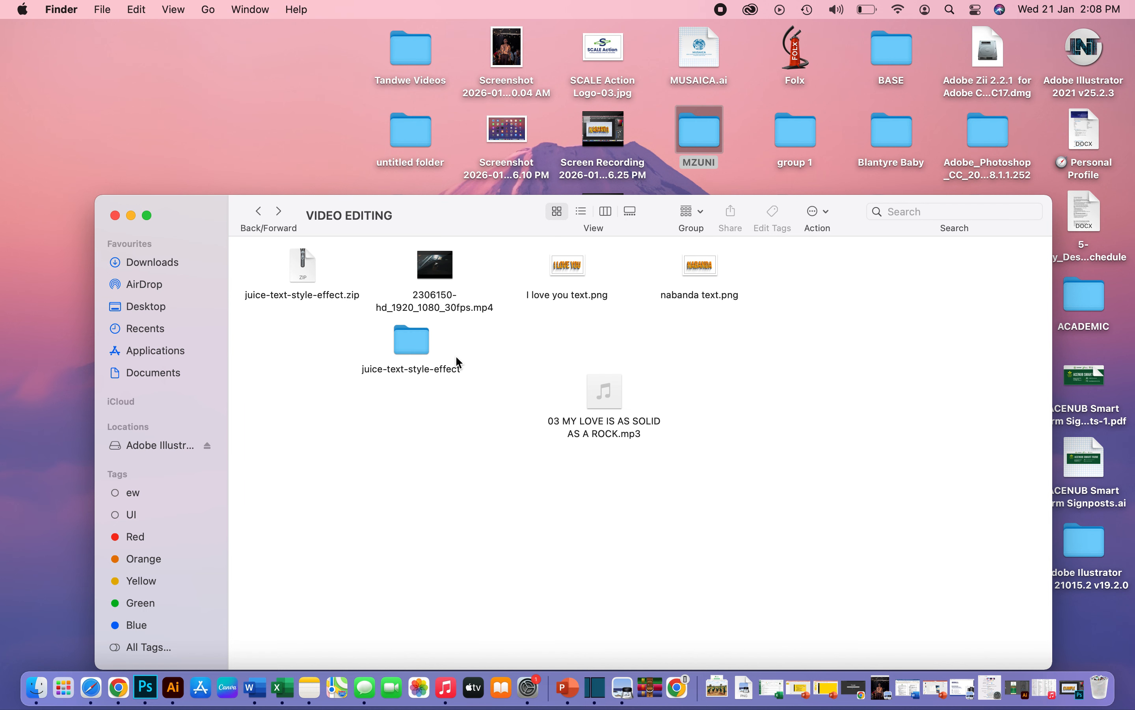
{"action": "double_click", "coordinate": [413, 339]}
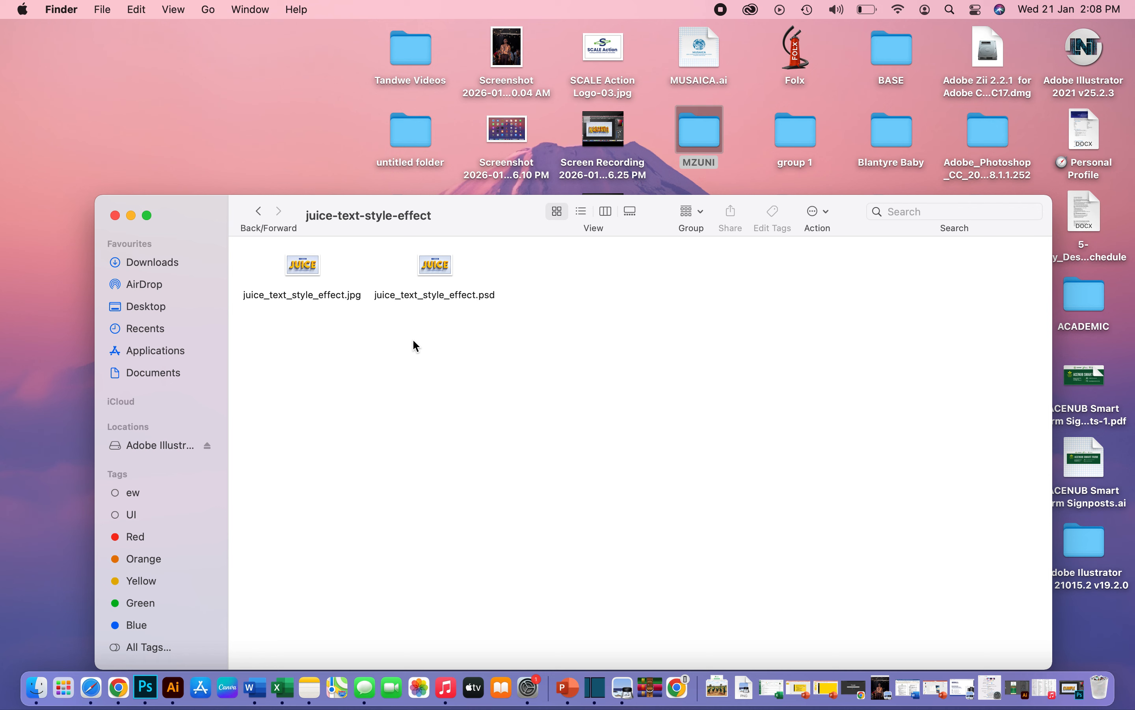
{"action": "left_click", "coordinate": [438, 263]}
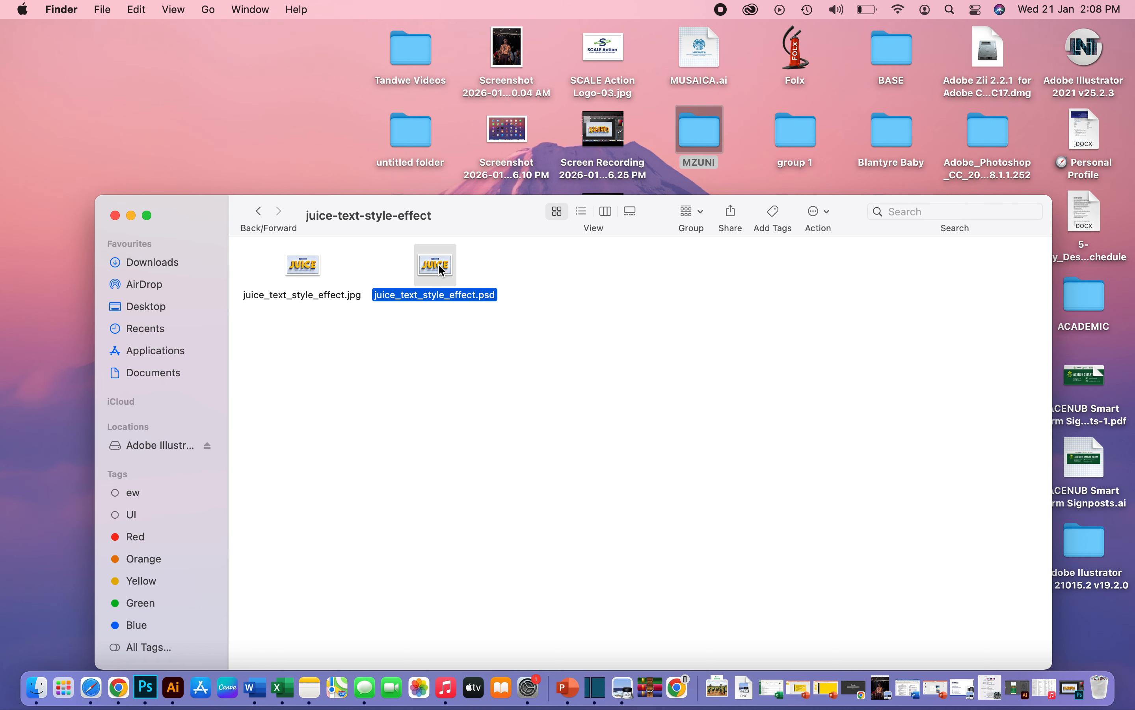
Preview the juice_text_style_effect.jpg image, then close the preview.
{"action": "left_click", "coordinate": [312, 266]}
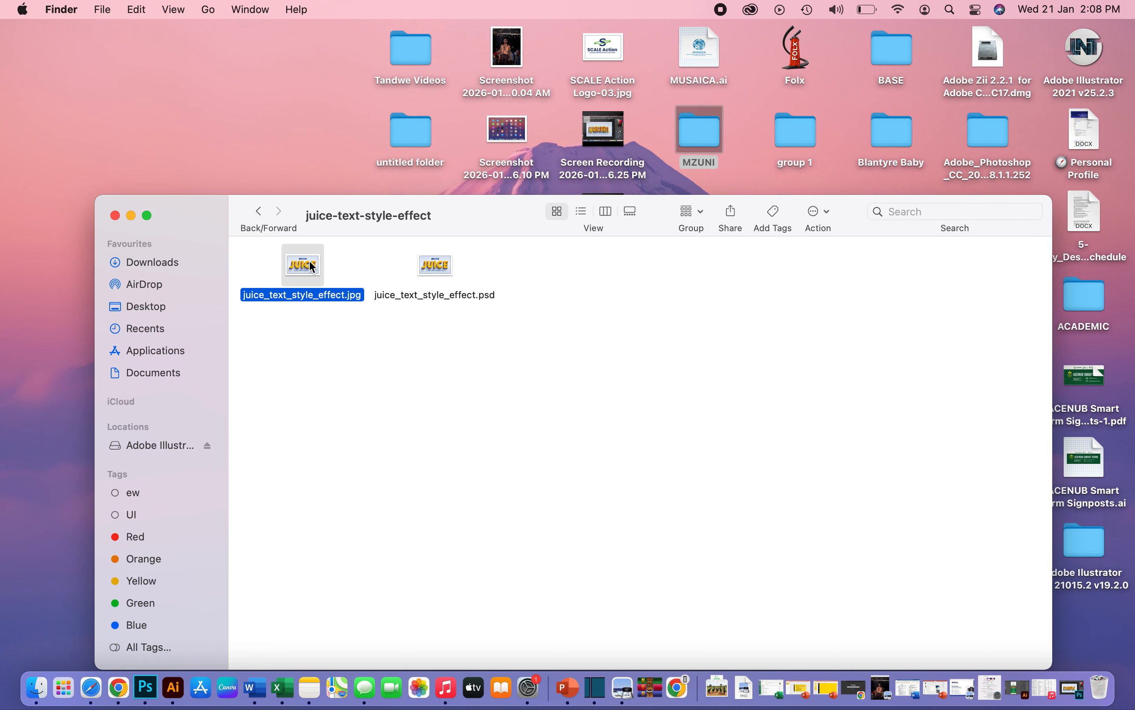
{"action": "double_click", "coordinate": [312, 266]}
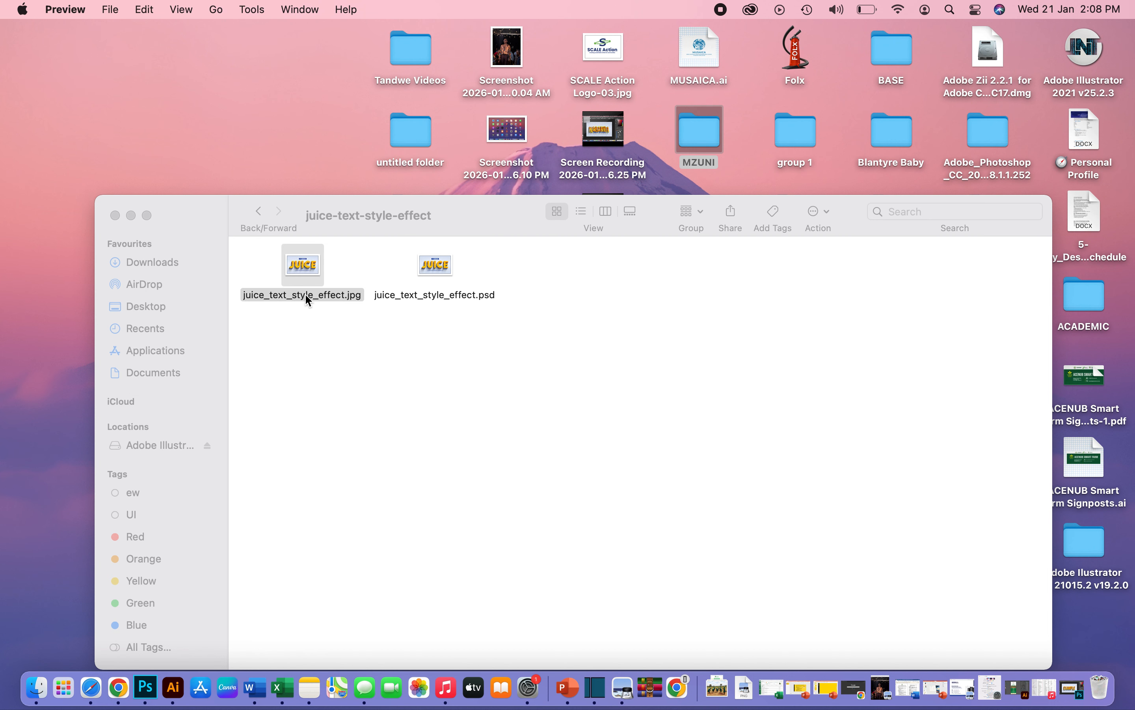
{"action": "left_click", "coordinate": [357, 370]}
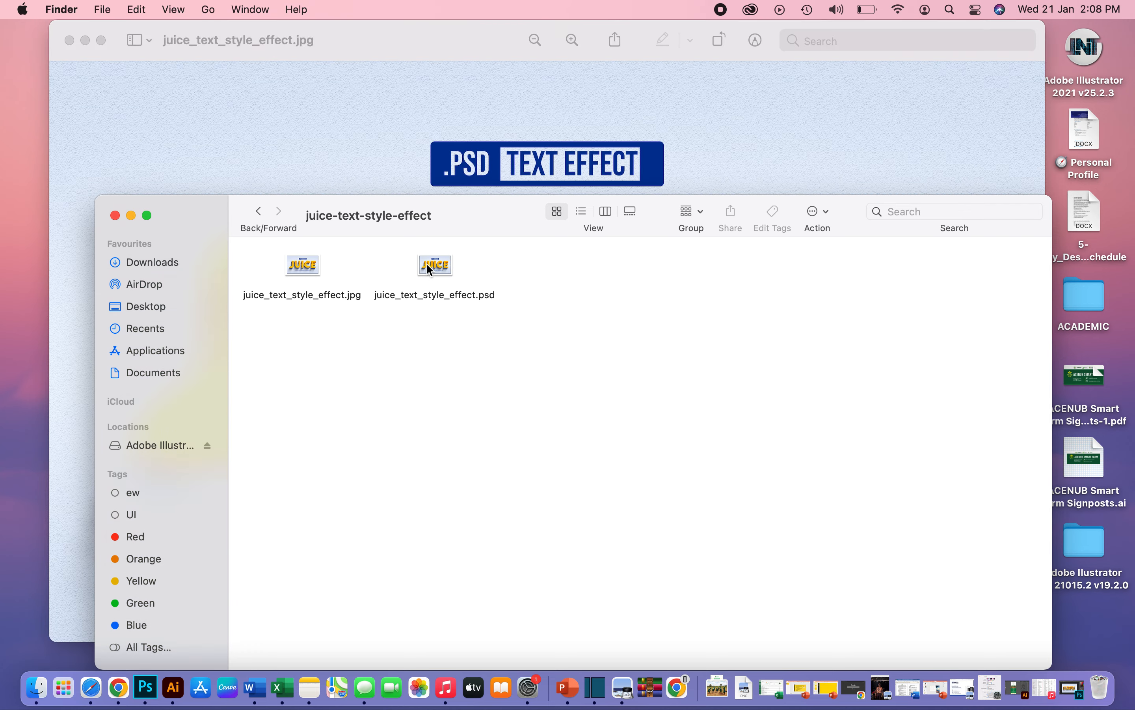
{"action": "left_click_drag", "start_coordinate": [531, 206], "coordinate": [545, 147]}
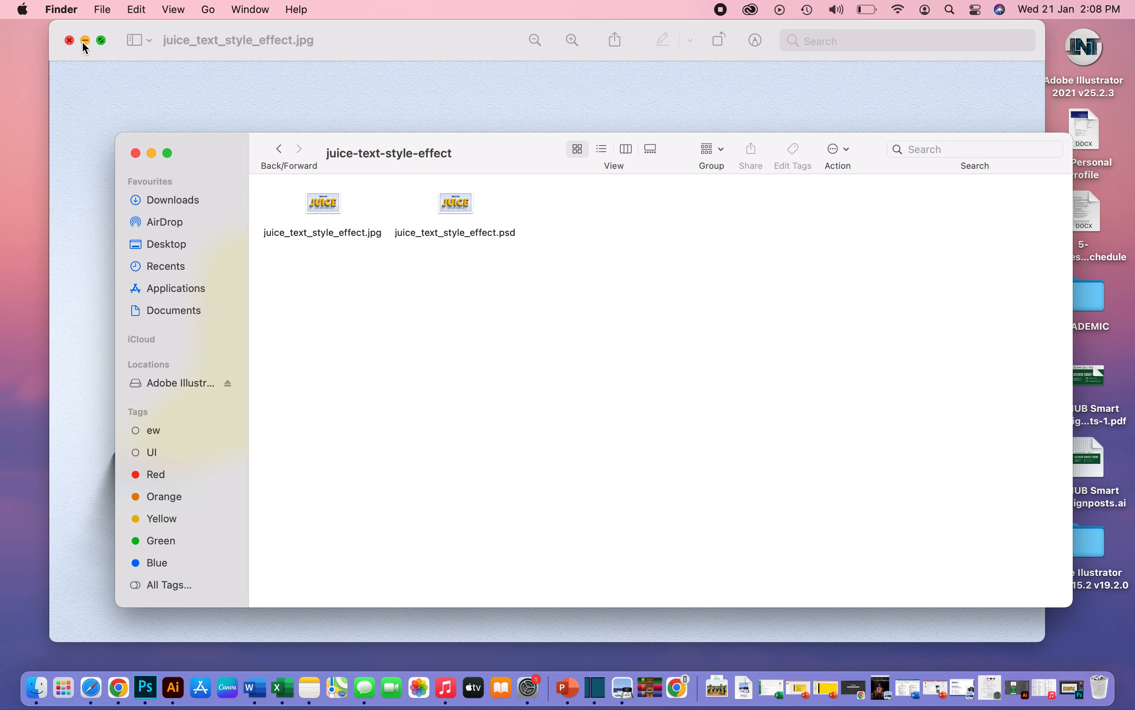
{"action": "left_click", "coordinate": [68, 39]}
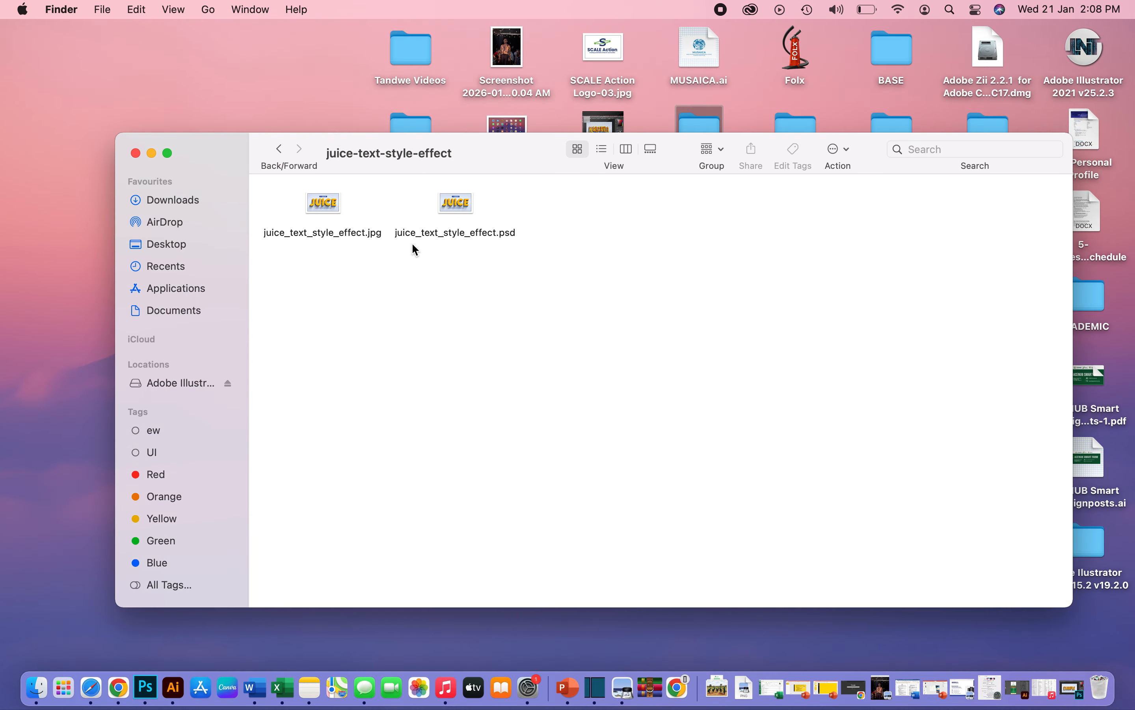
Switch to Photoshop, open the text-change smart object of juice_text_style_effect.psd and select its word EXAMPLE.
{"action": "left_click", "coordinate": [462, 205]}
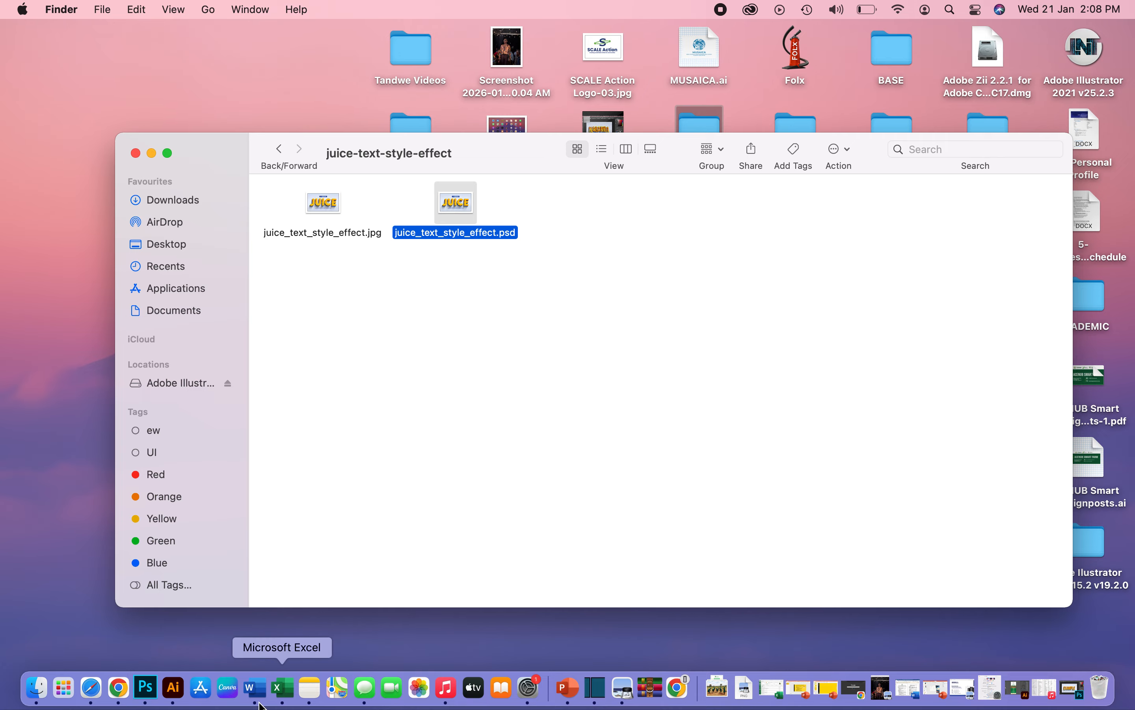
{"action": "left_click", "coordinate": [145, 690]}
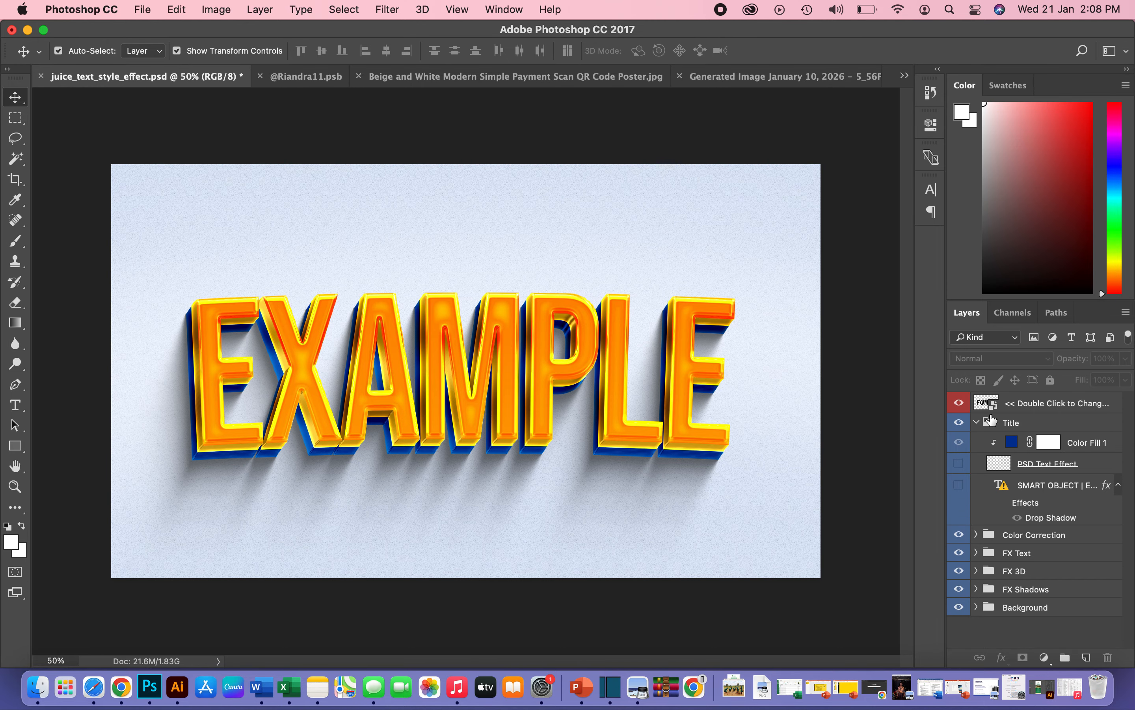
{"action": "double_click", "coordinate": [985, 404]}
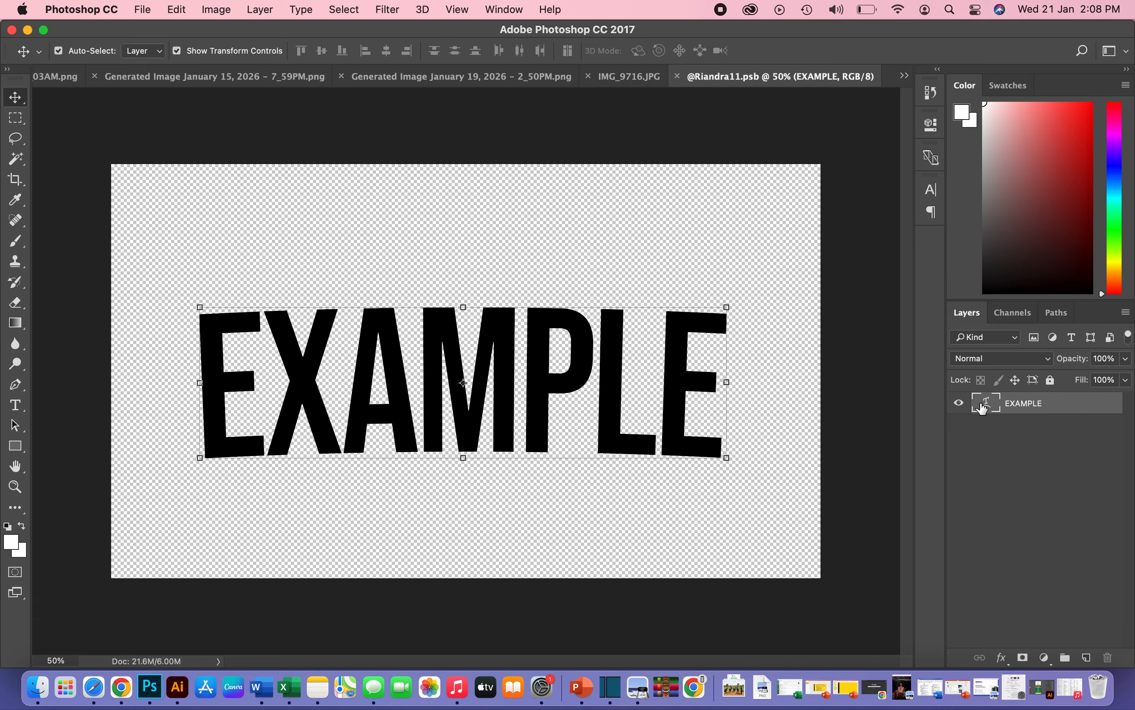
{"action": "left_click", "coordinate": [15, 405]}
{"action": "double_click", "coordinate": [314, 380]}
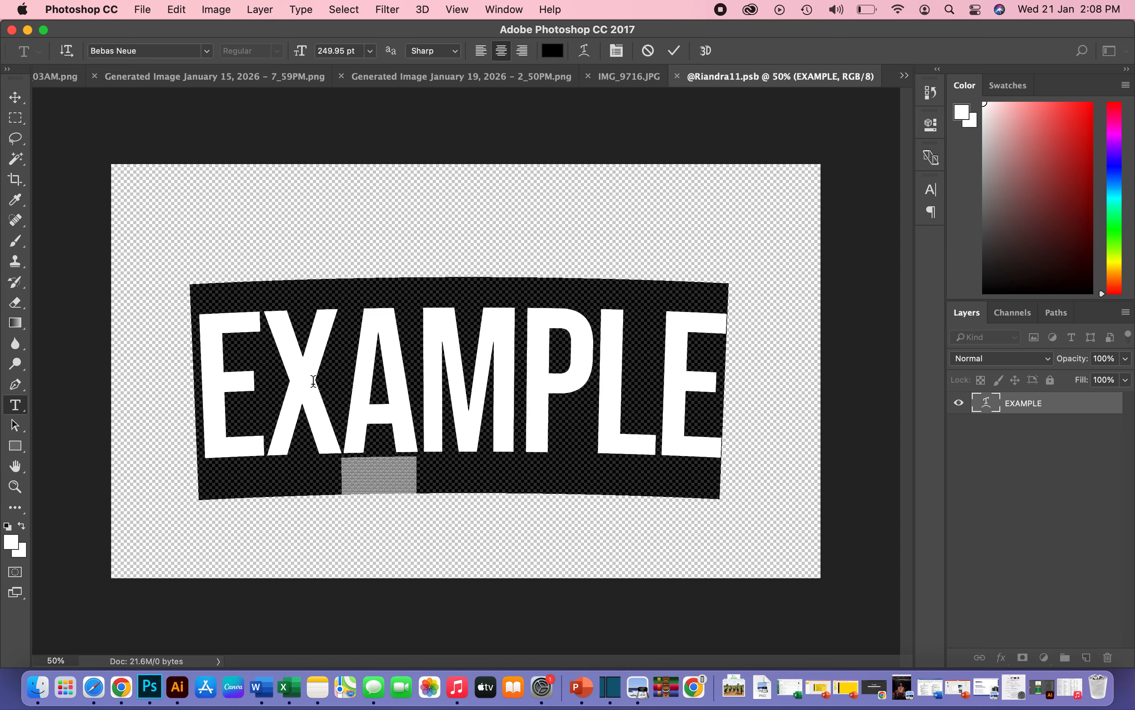
{"action": "type", "text": "I L"}
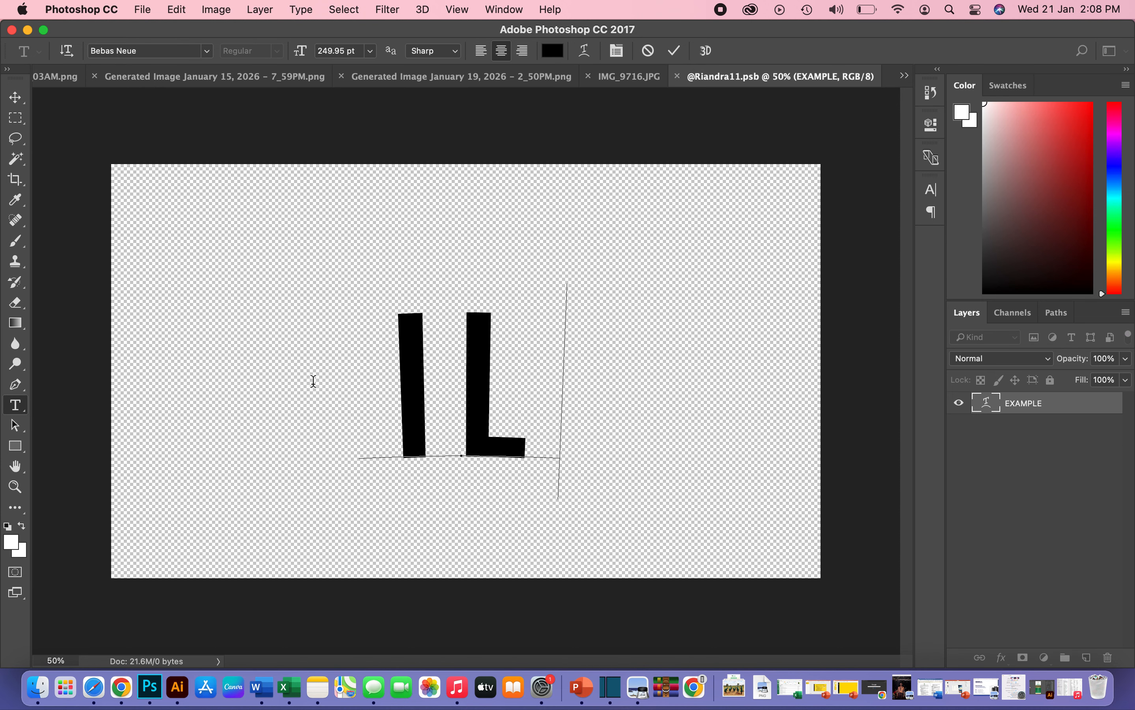
{"action": "type", "text": "OW"}
{"action": "key", "text": "BackSpace"}
{"action": "key", "text": "BackSpace"}
{"action": "key", "text": "BackSpace"}
{"action": "key", "text": "BackSpace"}
{"action": "key", "text": "BackSpace"}
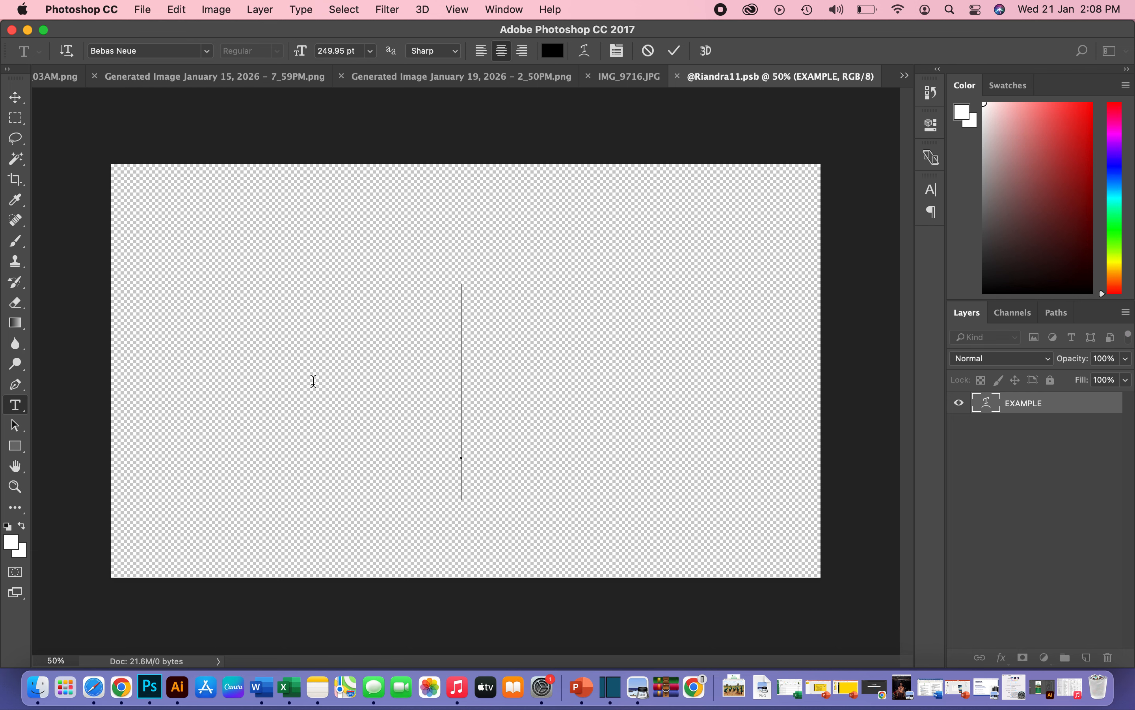
{"action": "type", "text": "NABDAND"}
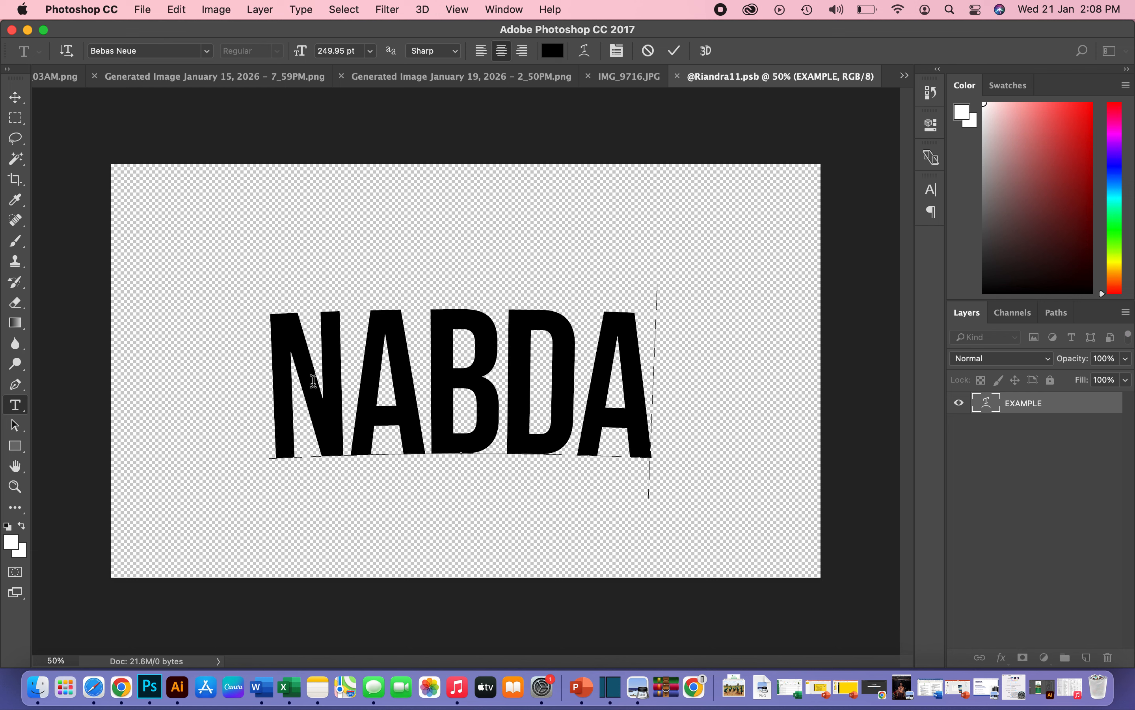
{"action": "key", "text": "BackSpace"}
{"action": "key", "text": "BackSpace"}
{"action": "key", "text": "BackSpace"}
{"action": "key", "text": "BackSpace"}
{"action": "key", "text": "BackSpace"}
{"action": "key", "text": "BackSpace"}
{"action": "key", "text": "BackSpace"}
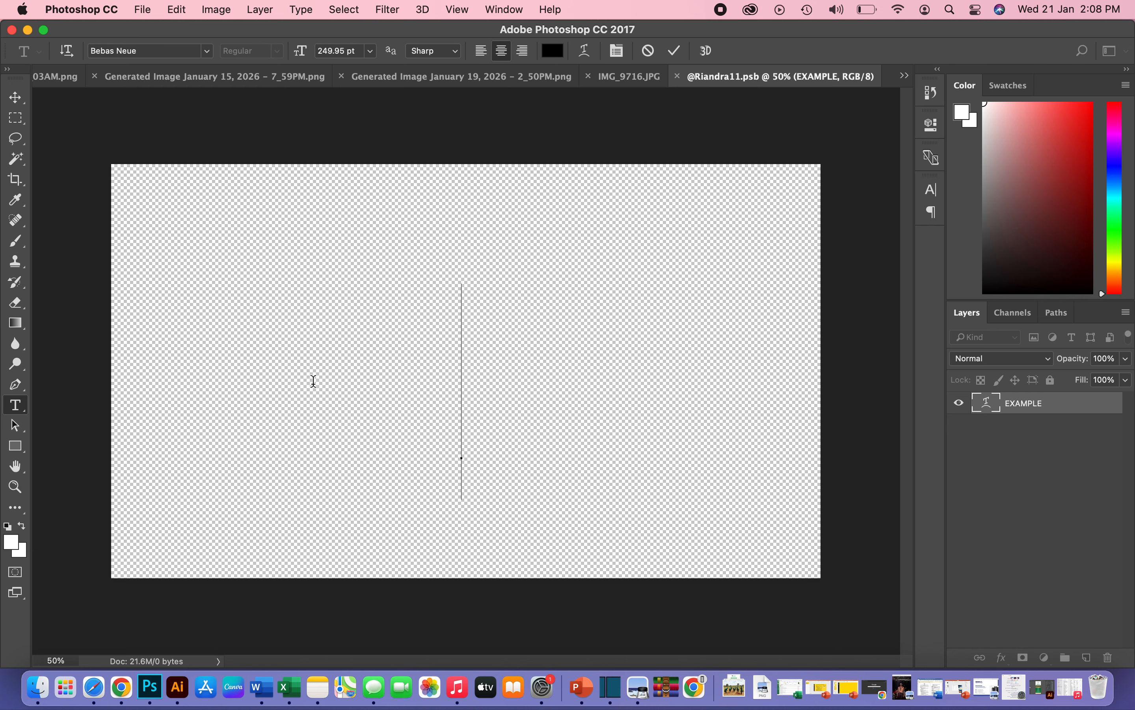
Enter "I LOVE YOU" as the smart object's text and save the smart object.
{"action": "type", "text": "I LOVE YOU"}
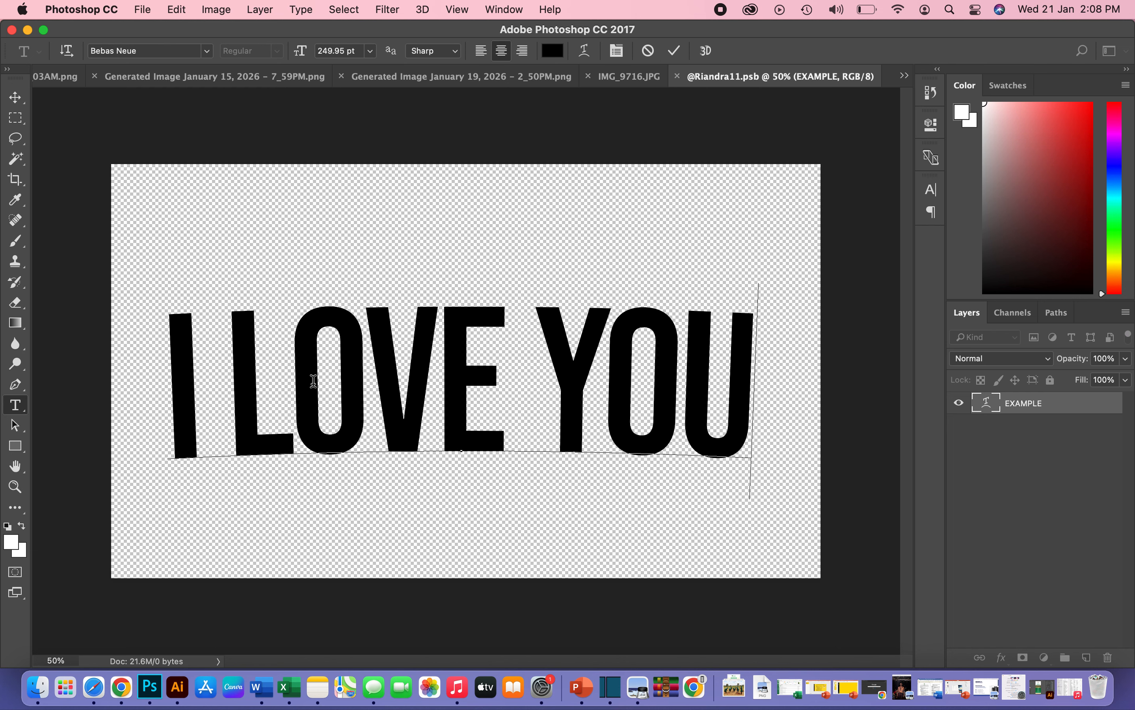
{"action": "left_click", "coordinate": [17, 99]}
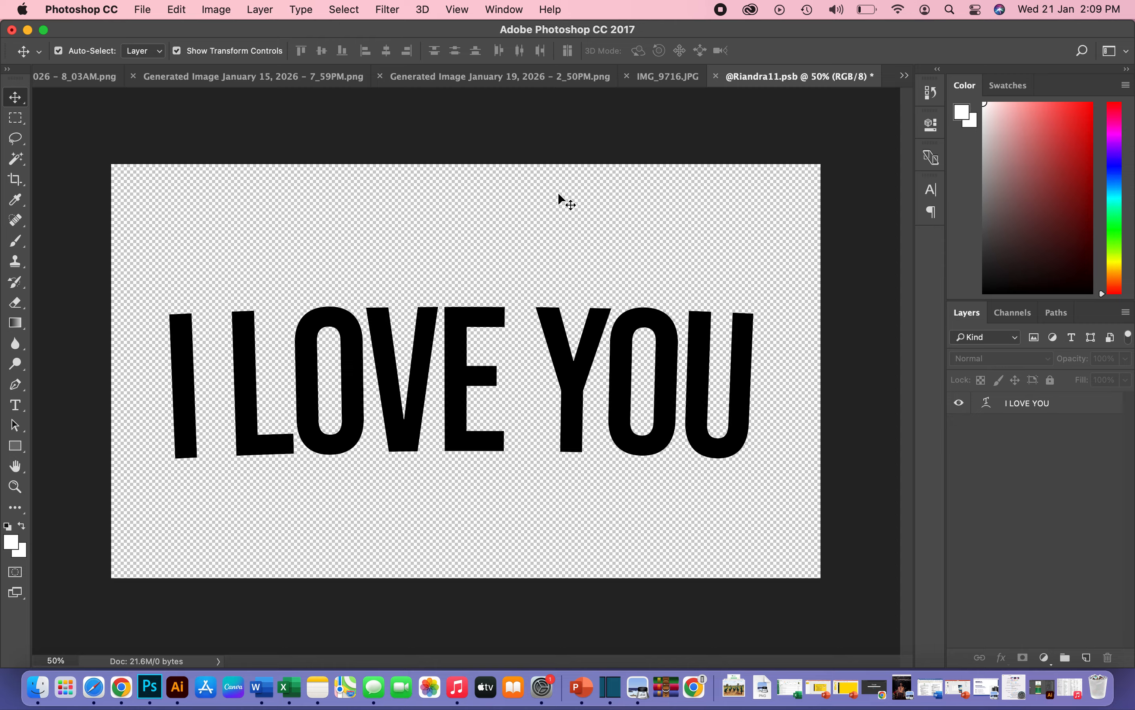
{"action": "left_click", "coordinate": [145, 11]}
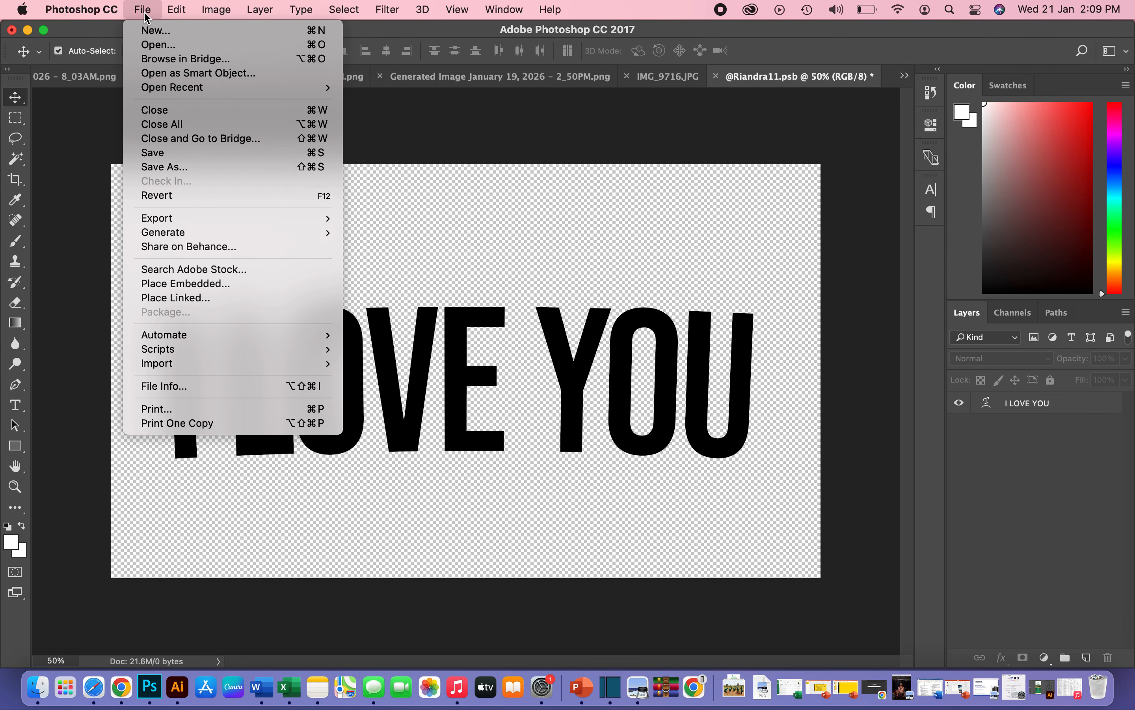
{"action": "left_click", "coordinate": [184, 155]}
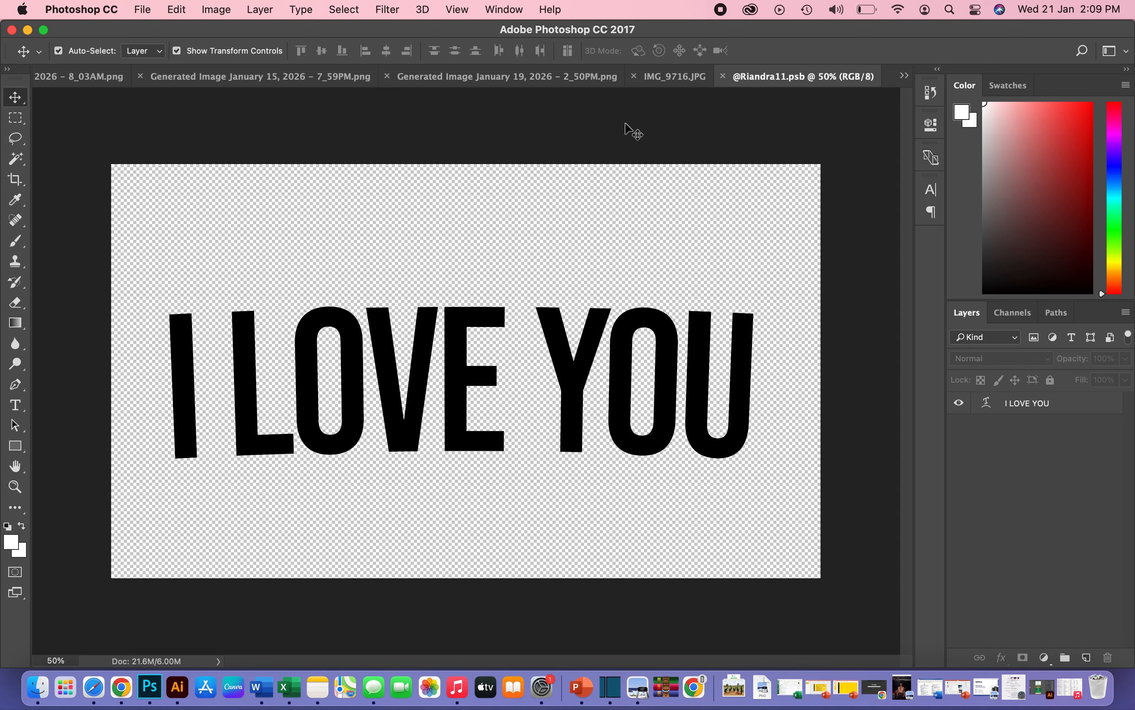
Return to the juice_text_style_effect.psd document and deselect its layers.
{"action": "left_click", "coordinate": [904, 76]}
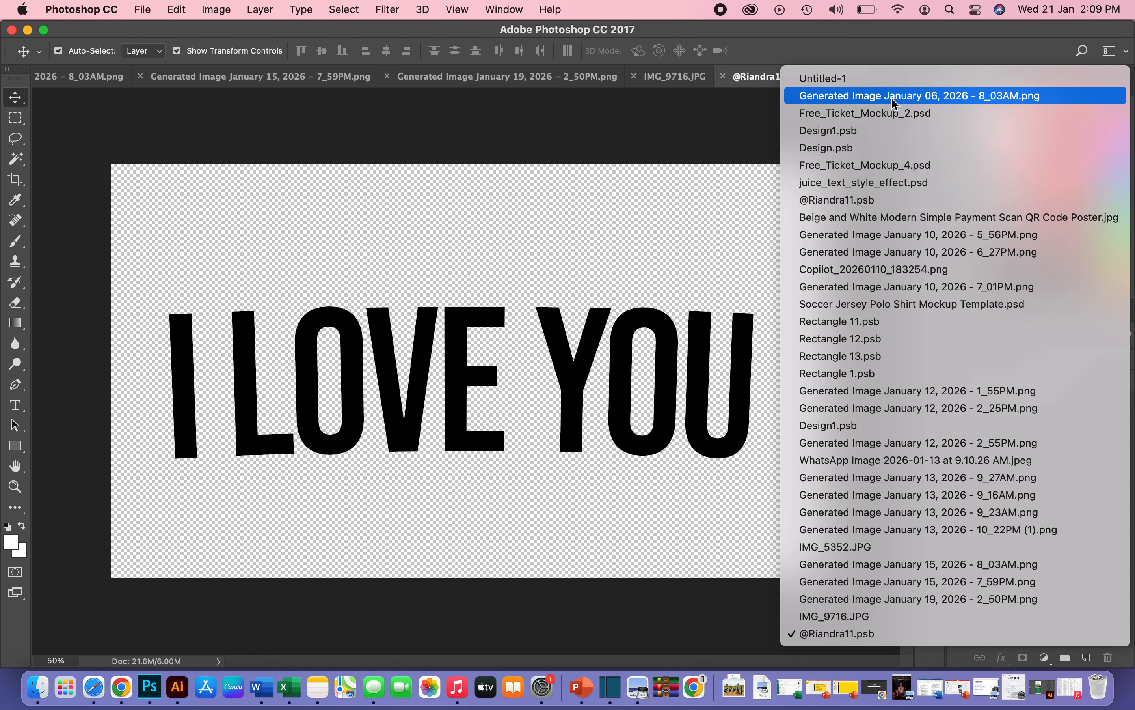
{"action": "left_click", "coordinate": [819, 166]}
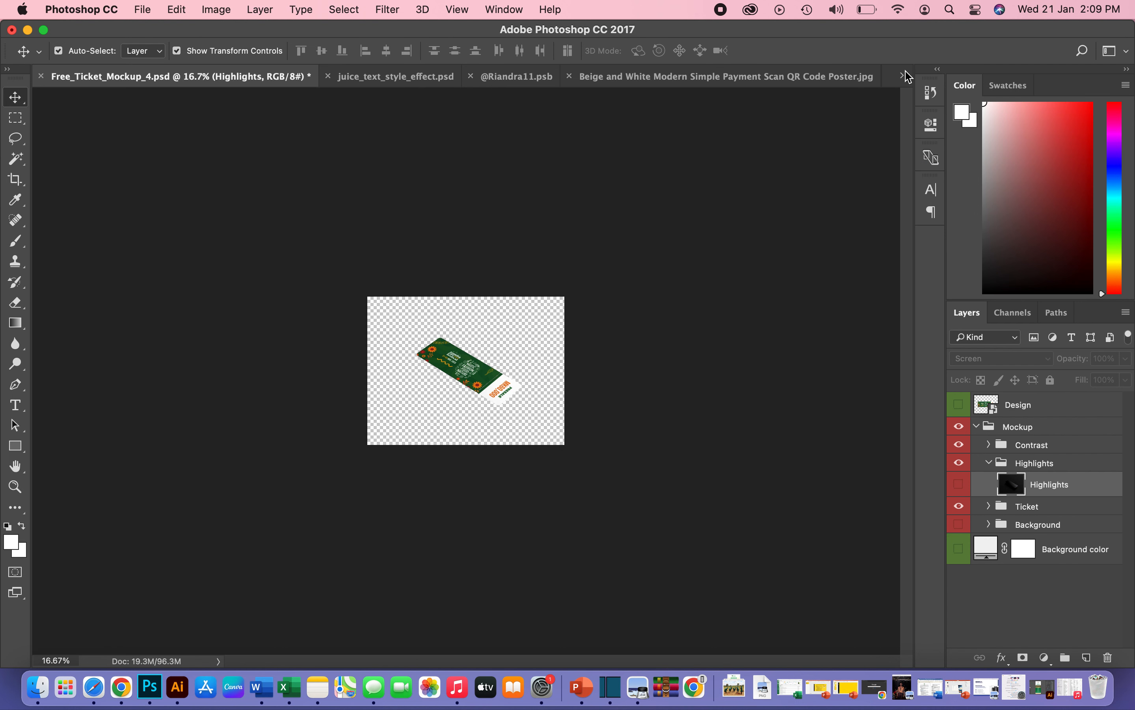
{"action": "left_click", "coordinate": [906, 76]}
{"action": "left_click", "coordinate": [887, 183]}
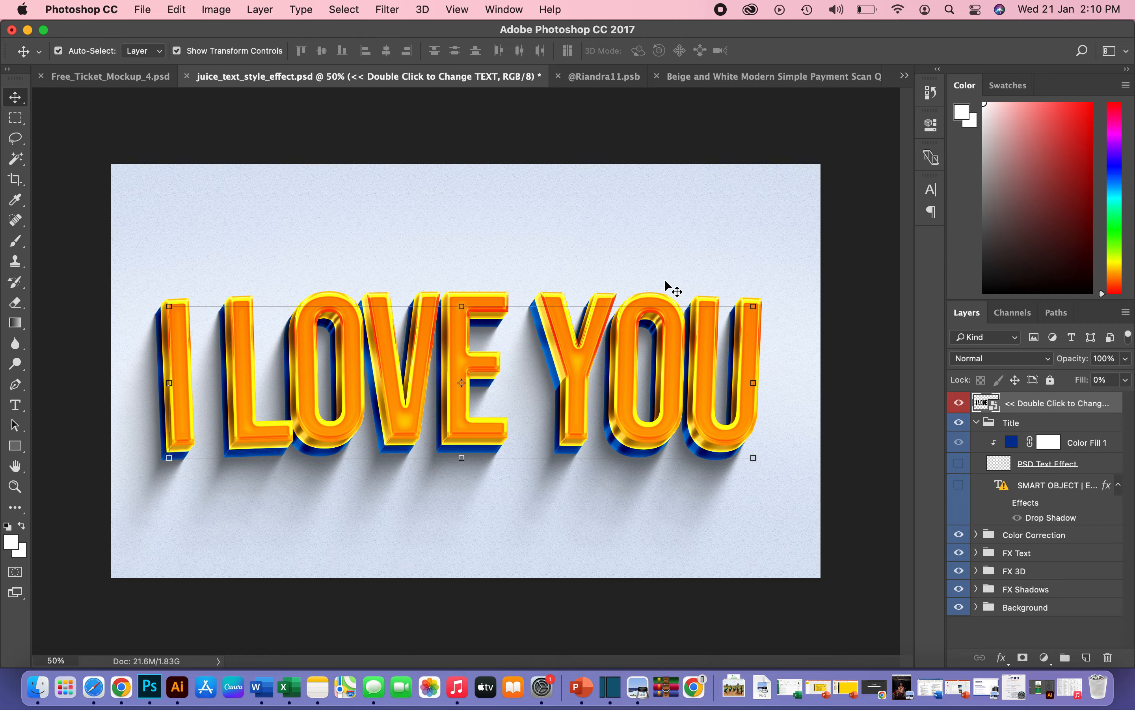
{"action": "left_click", "coordinate": [840, 197]}
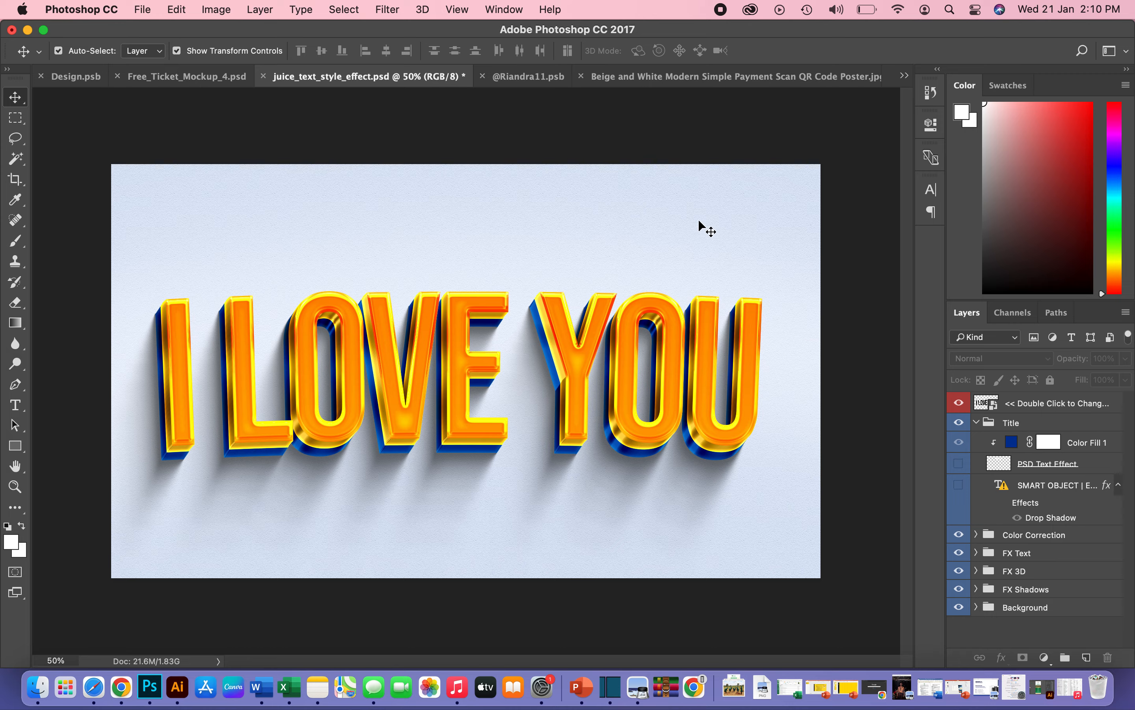
Hide the Background group behind the 3D text, and toggle the FX Shadows group off and back on.
{"action": "left_click", "coordinate": [709, 211]}
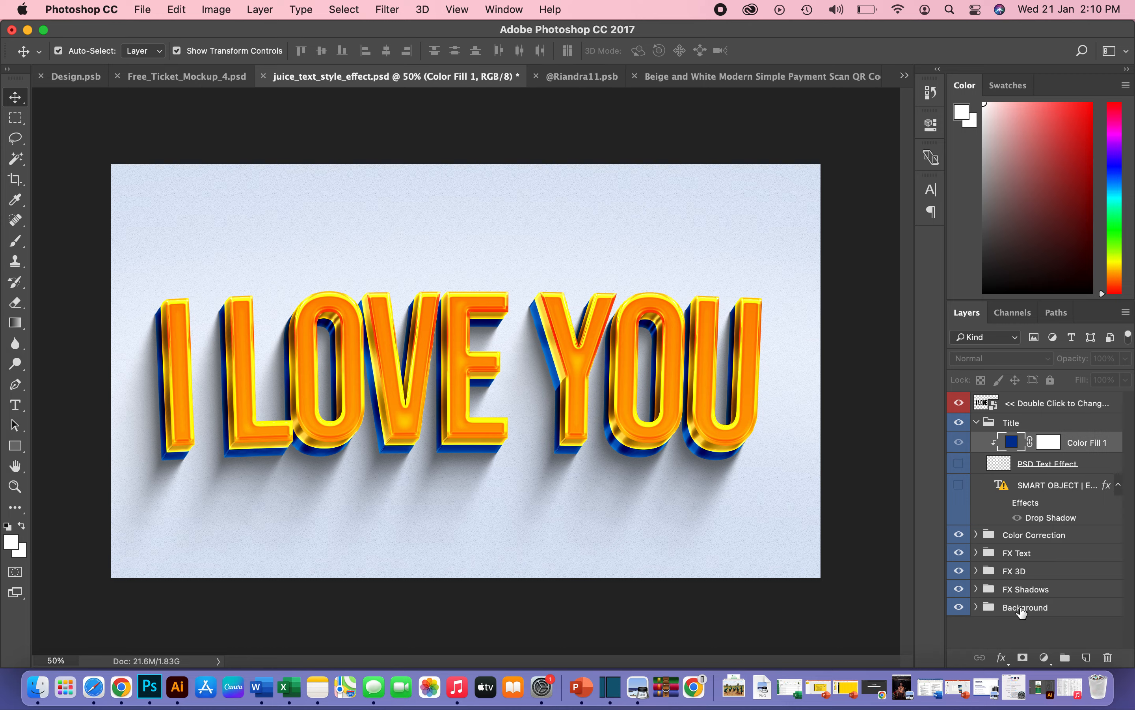
{"action": "left_click", "coordinate": [1037, 607]}
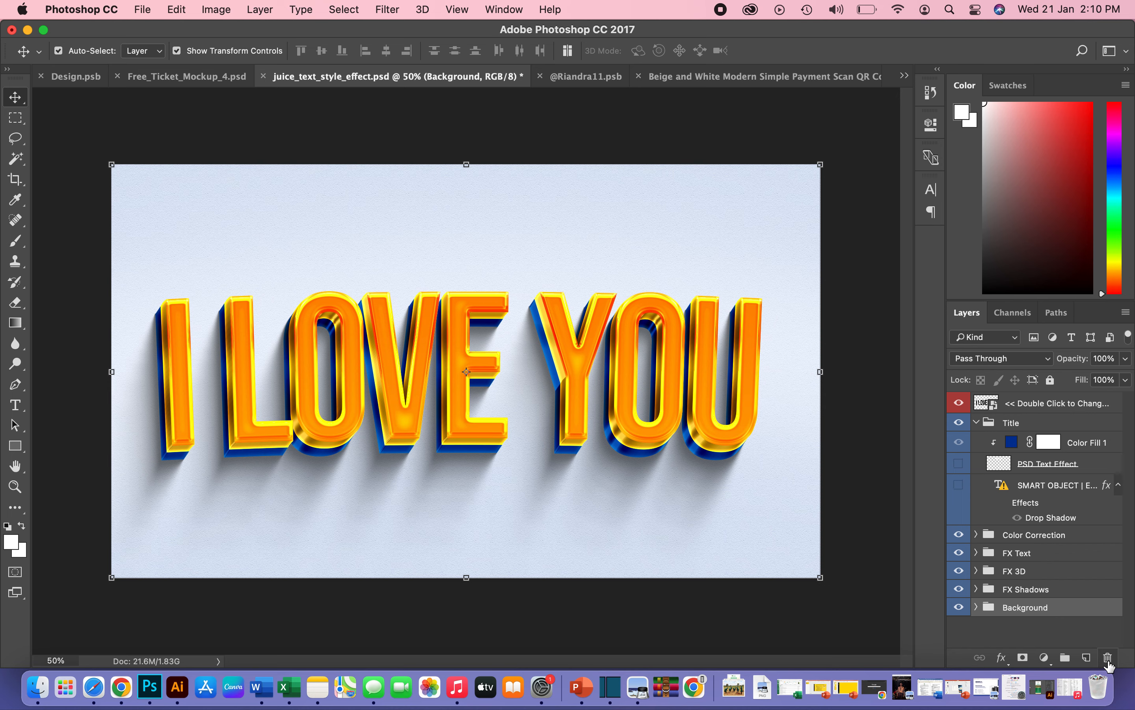
{"action": "left_click", "coordinate": [960, 608]}
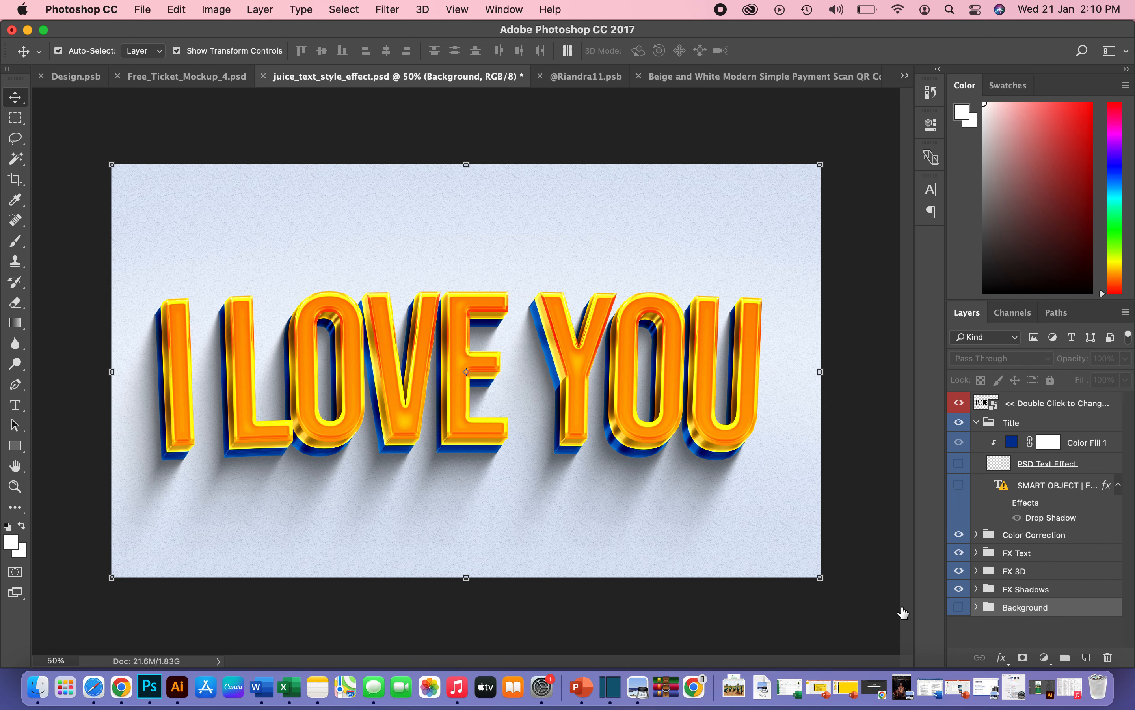
{"action": "left_click", "coordinate": [836, 142]}
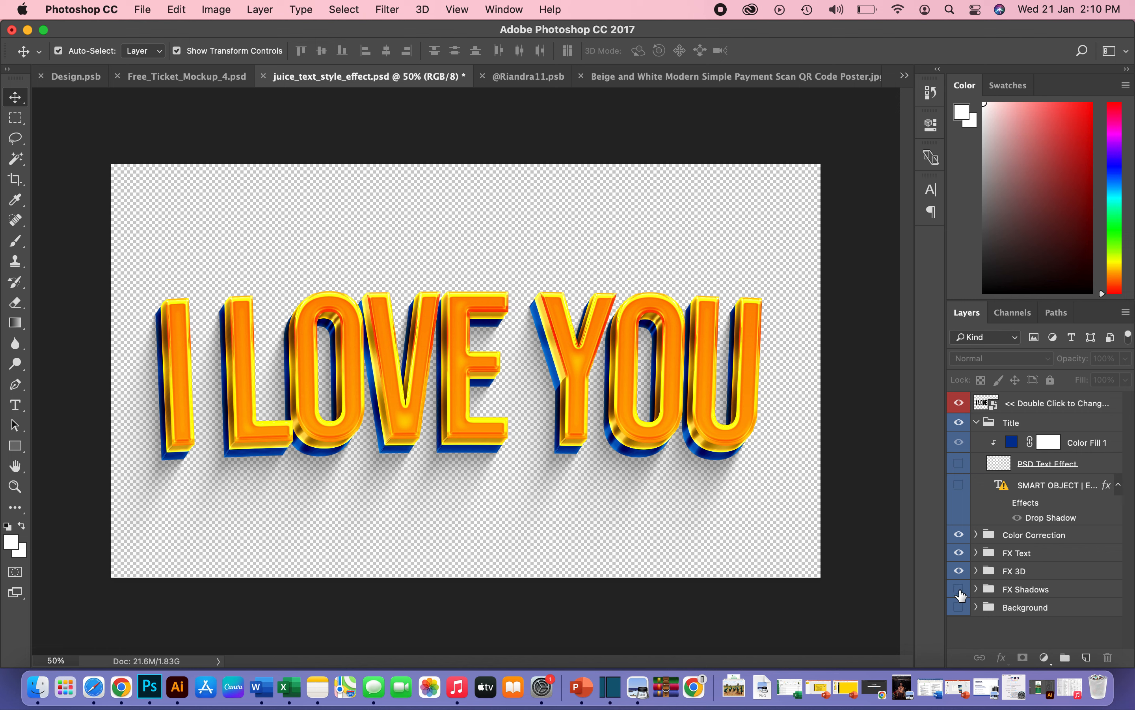
{"action": "left_click", "coordinate": [959, 592]}
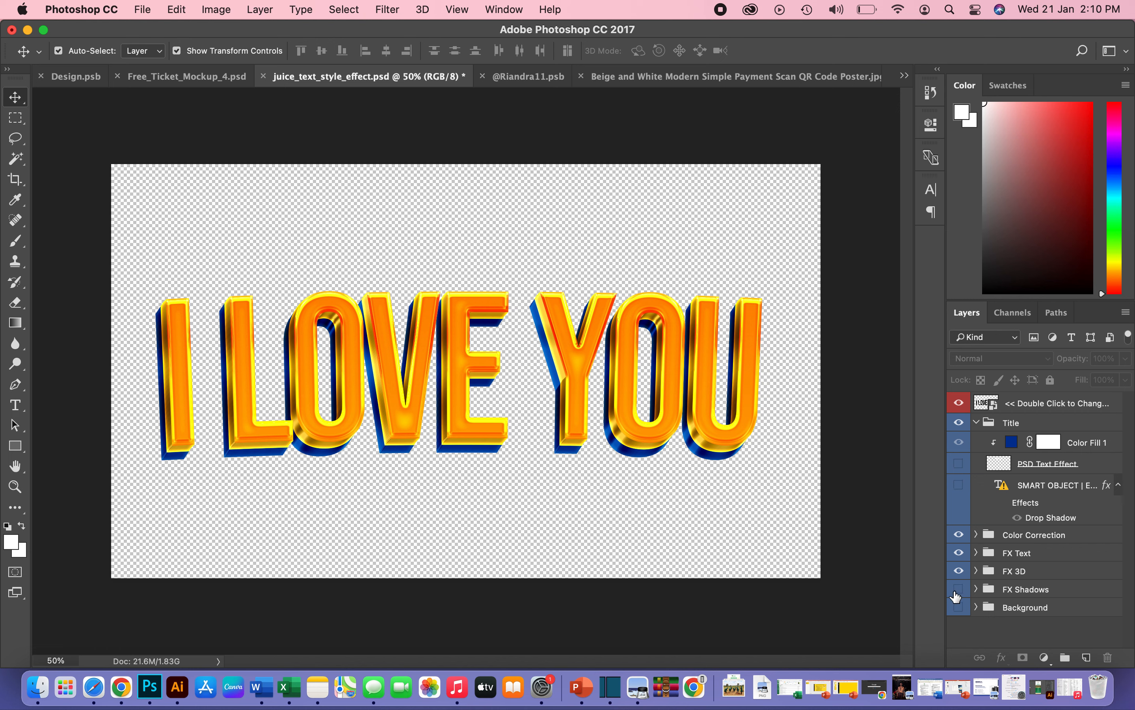
{"action": "left_click", "coordinate": [958, 592]}
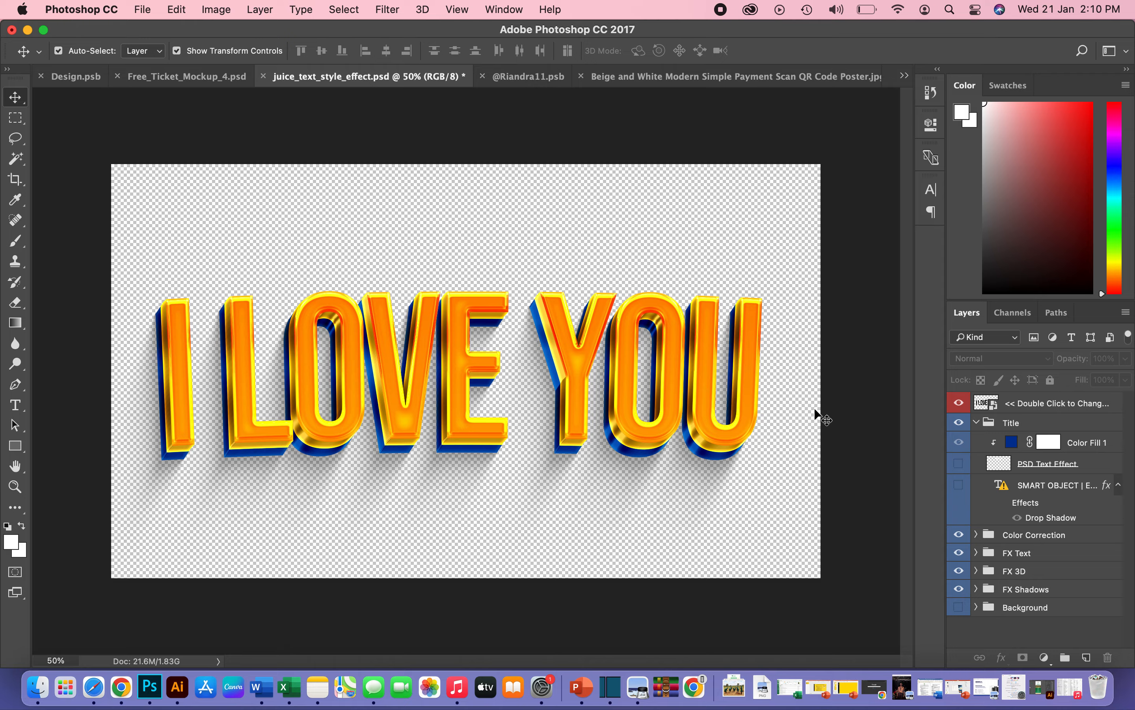
Set the quick export format to PNG with transparency in the export preferences.
{"action": "left_click", "coordinate": [143, 11]}
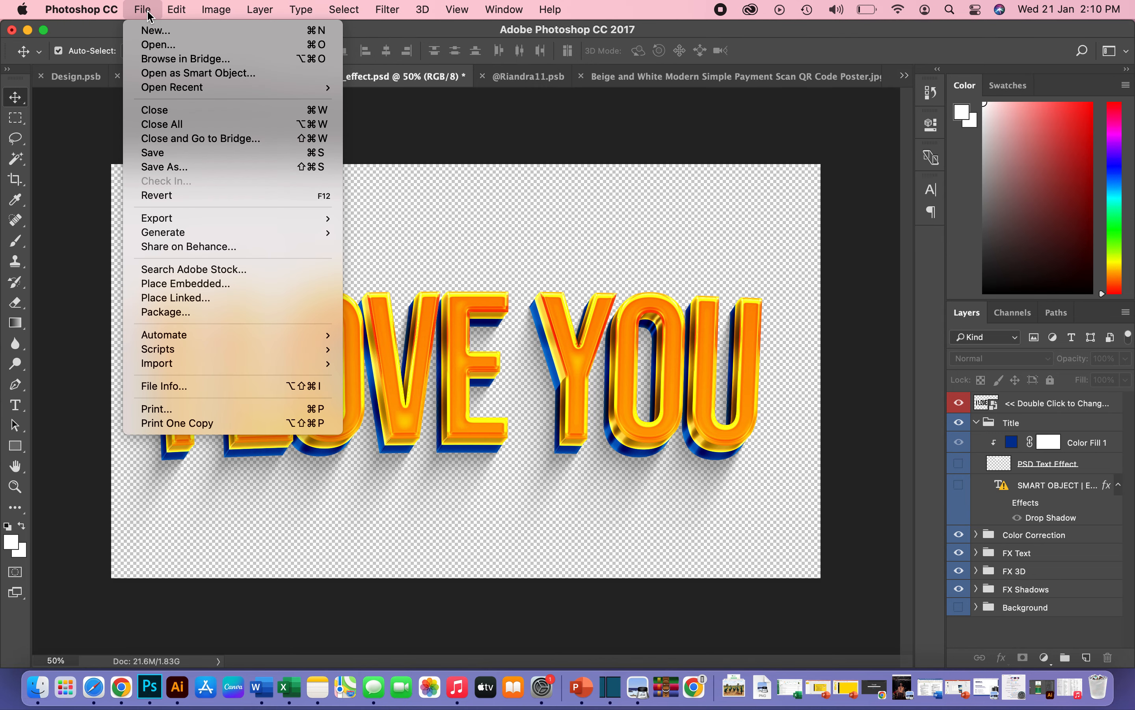
{"action": "mouse_move", "coordinate": [187, 220]}
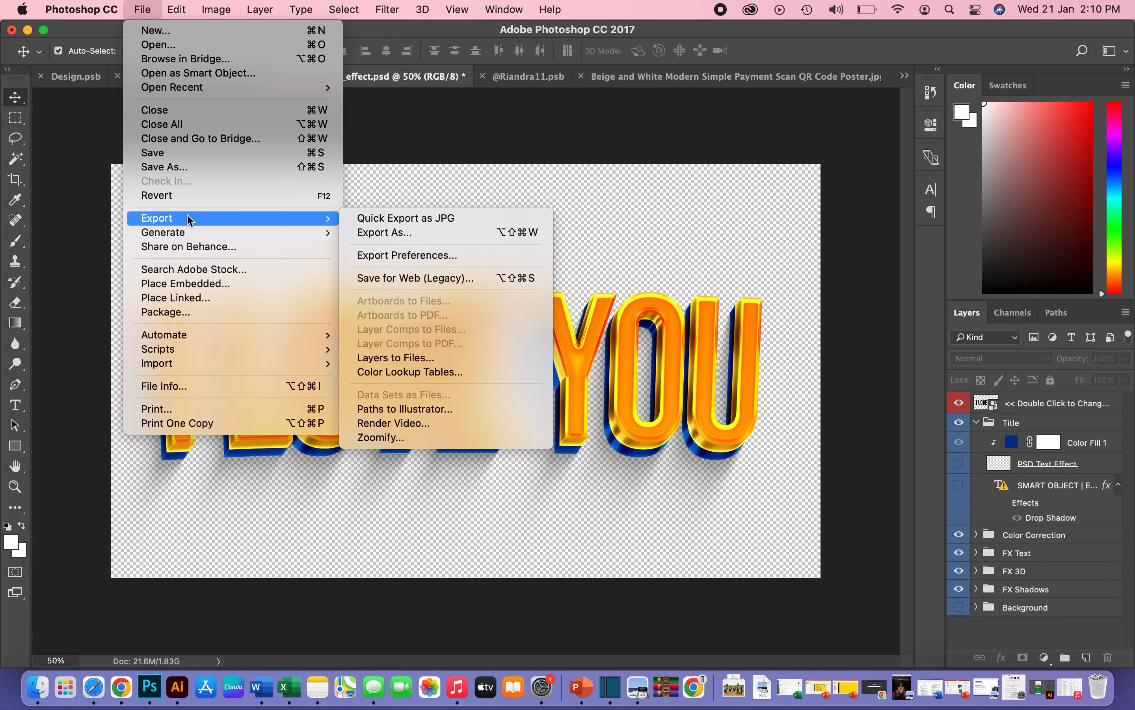
{"action": "left_click", "coordinate": [414, 252]}
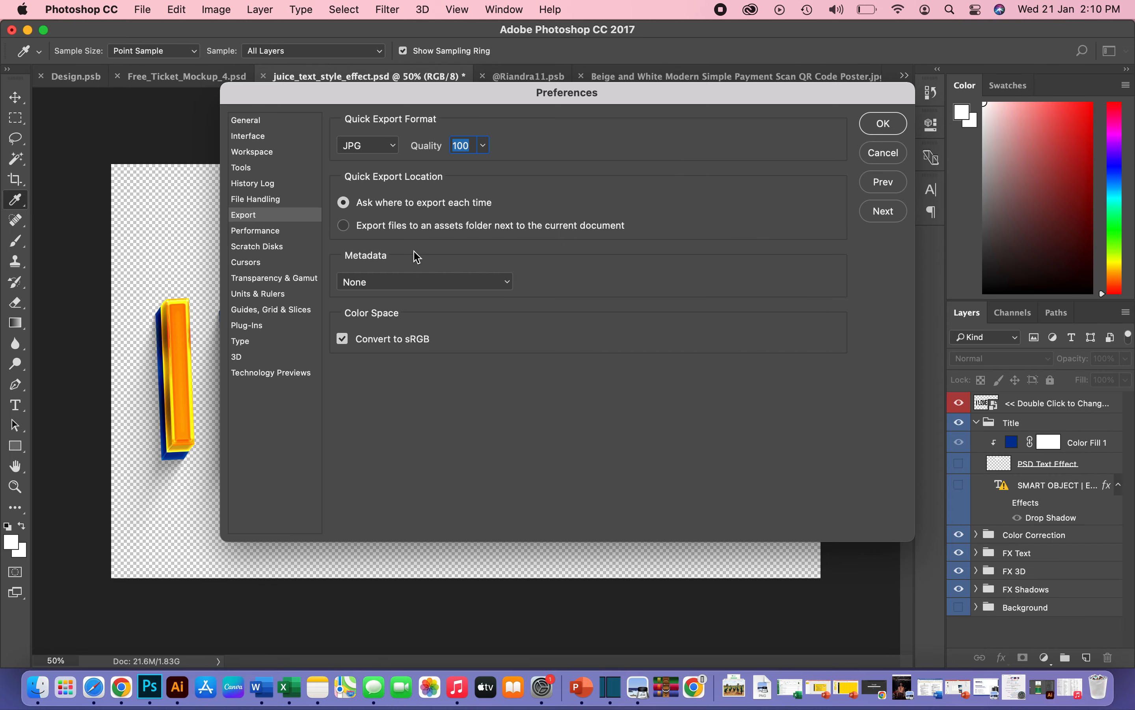
{"action": "left_click", "coordinate": [393, 146]}
{"action": "left_click", "coordinate": [390, 132]}
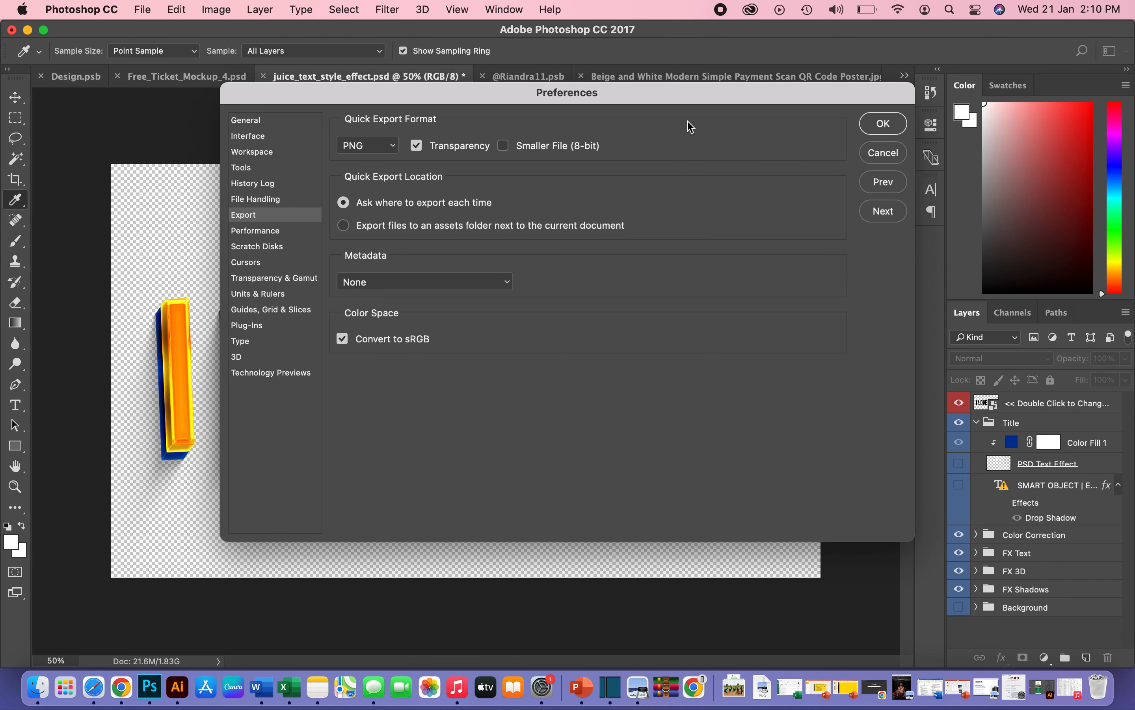
{"action": "left_click", "coordinate": [881, 124]}
{"action": "key", "text": "v"}
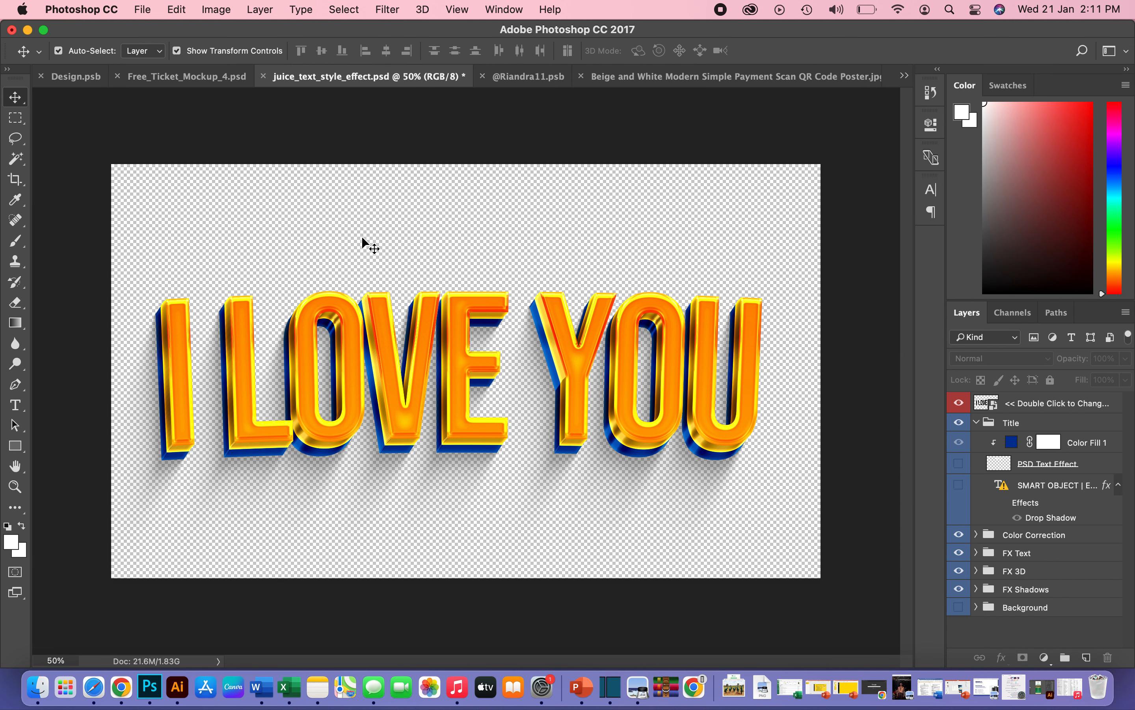
Start a quick PNG export of the document with the VIDEO EDITING folder as its destination.
{"action": "left_click", "coordinate": [139, 10]}
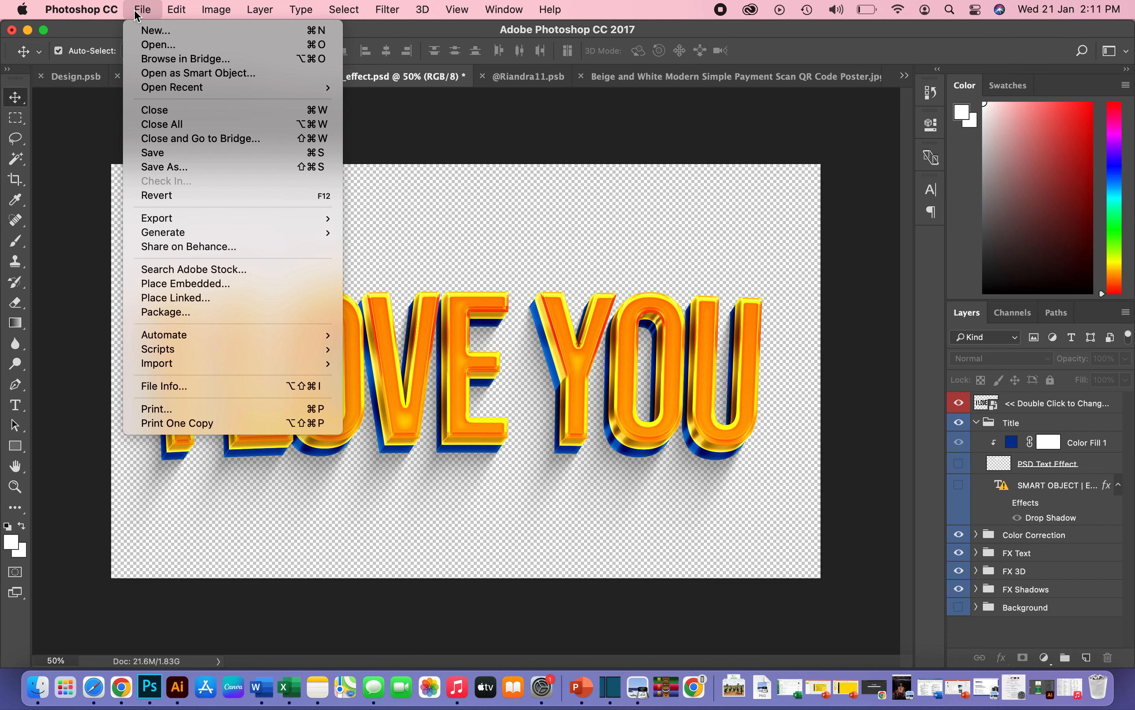
{"action": "mouse_move", "coordinate": [203, 219]}
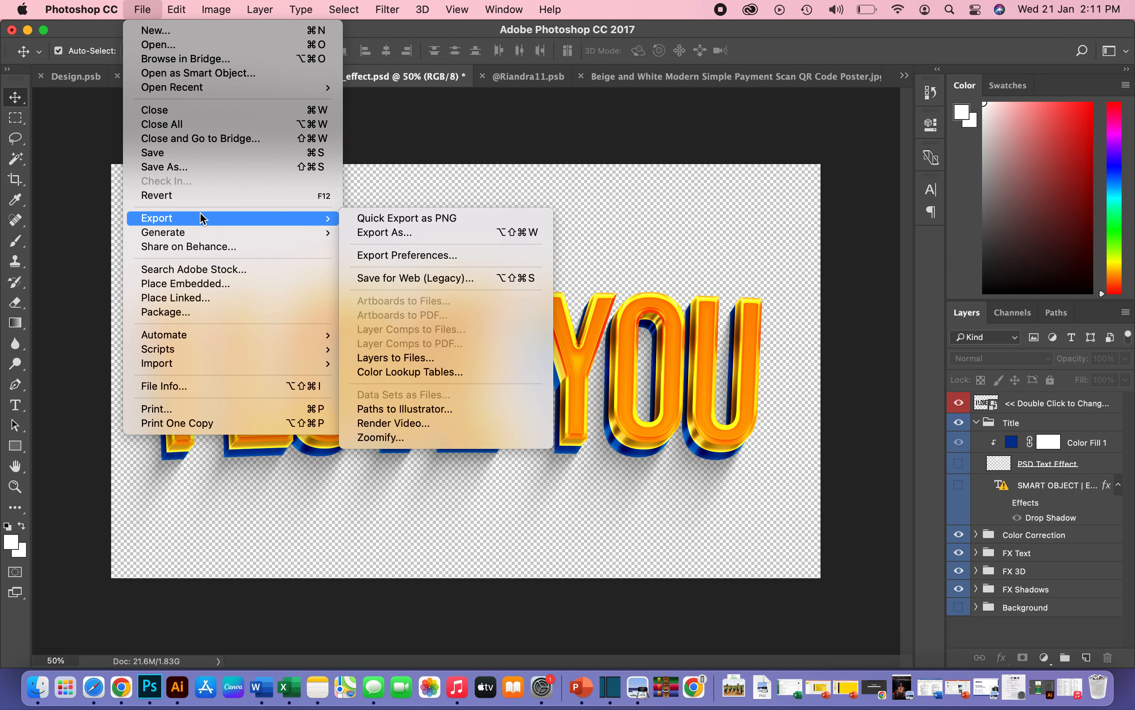
{"action": "left_click", "coordinate": [405, 218]}
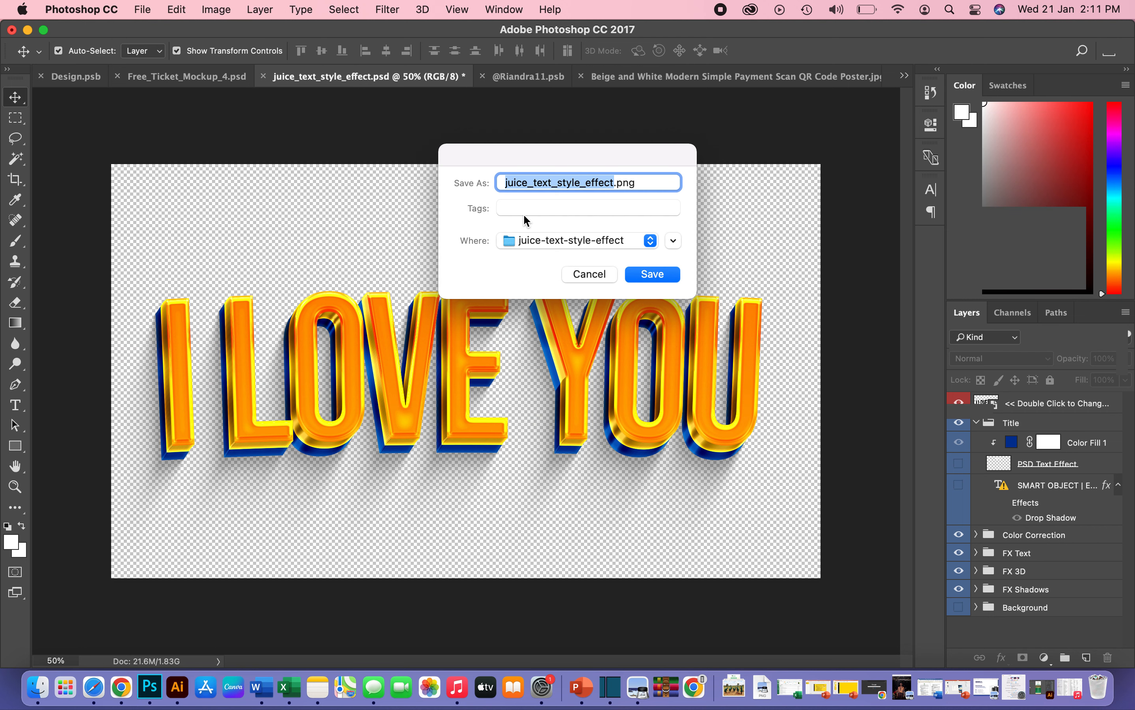
{"action": "left_click", "coordinate": [580, 242]}
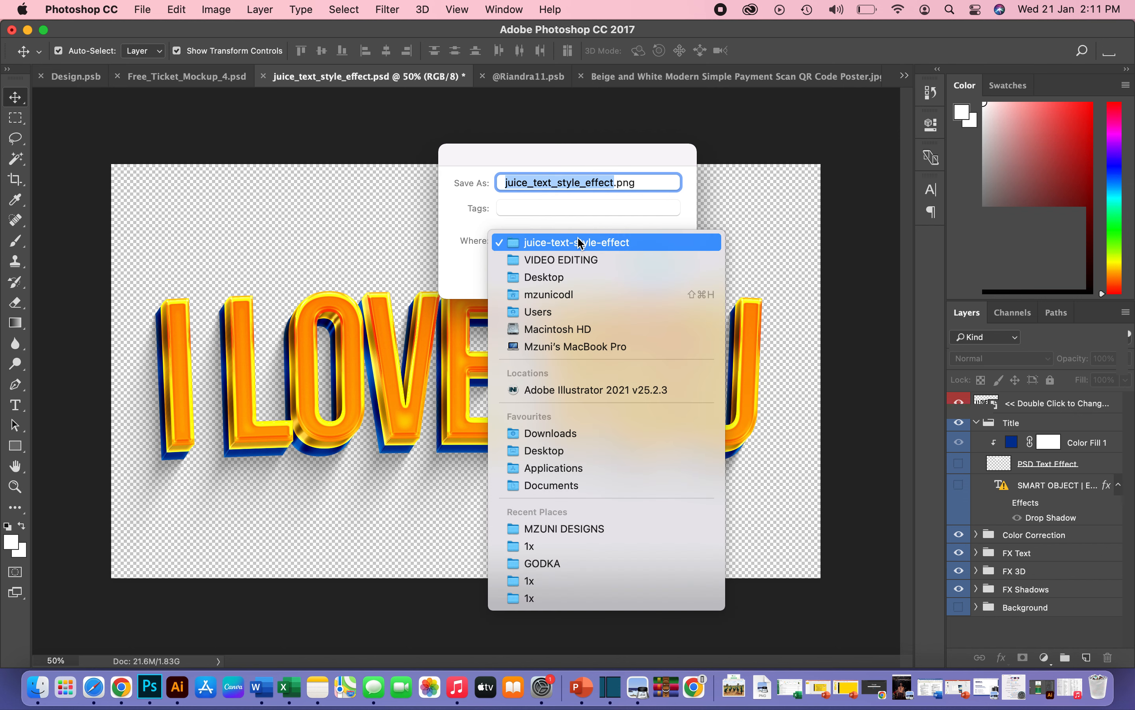
{"action": "left_click", "coordinate": [578, 262]}
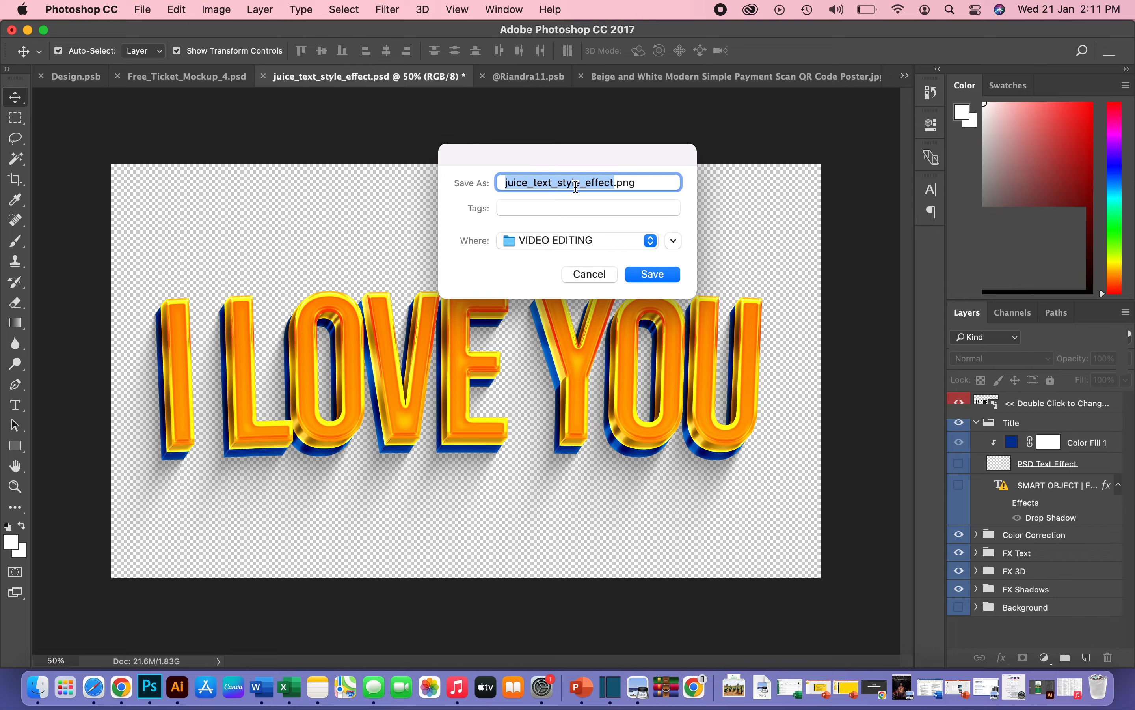
Name the exported image "I LOVE YOU TEXT" and save it, replacing the existing file of that name.
{"action": "type", "text": "I"}
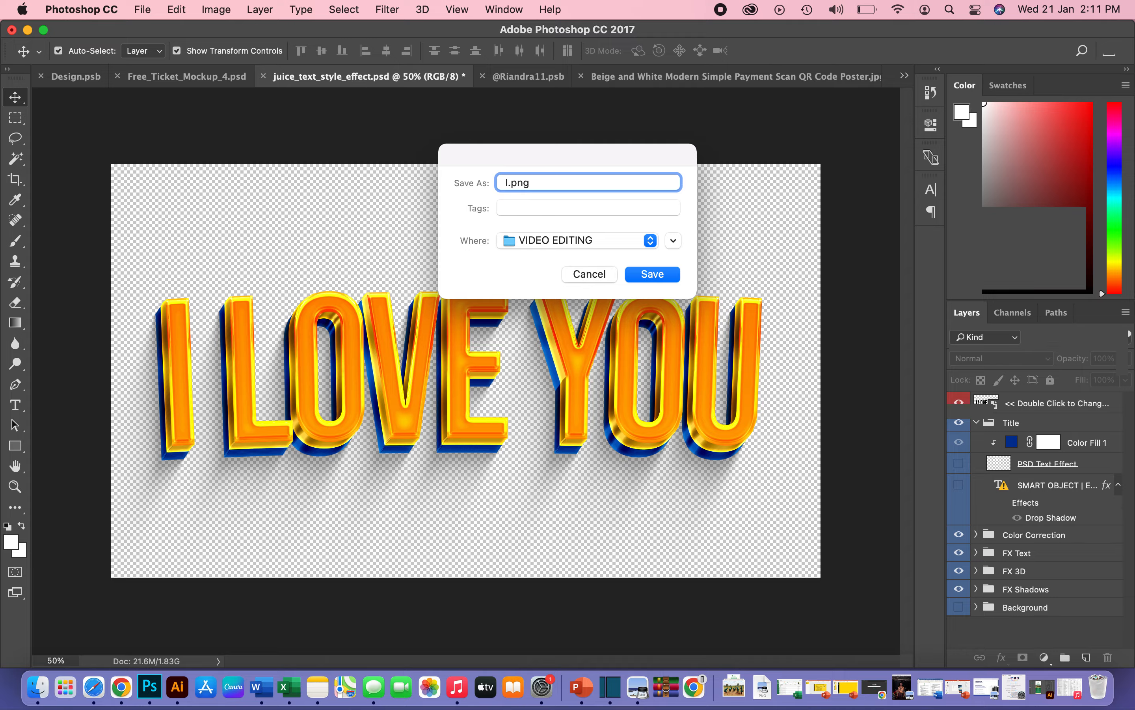
{"action": "type", "text": " LP"}
{"action": "key", "text": "BackSpace"}
{"action": "type", "text": "OVE YOY"}
{"action": "key", "text": "BackSpace"}
{"action": "type", "text": "U TEXT"}
{"action": "left_click", "coordinate": [660, 272]}
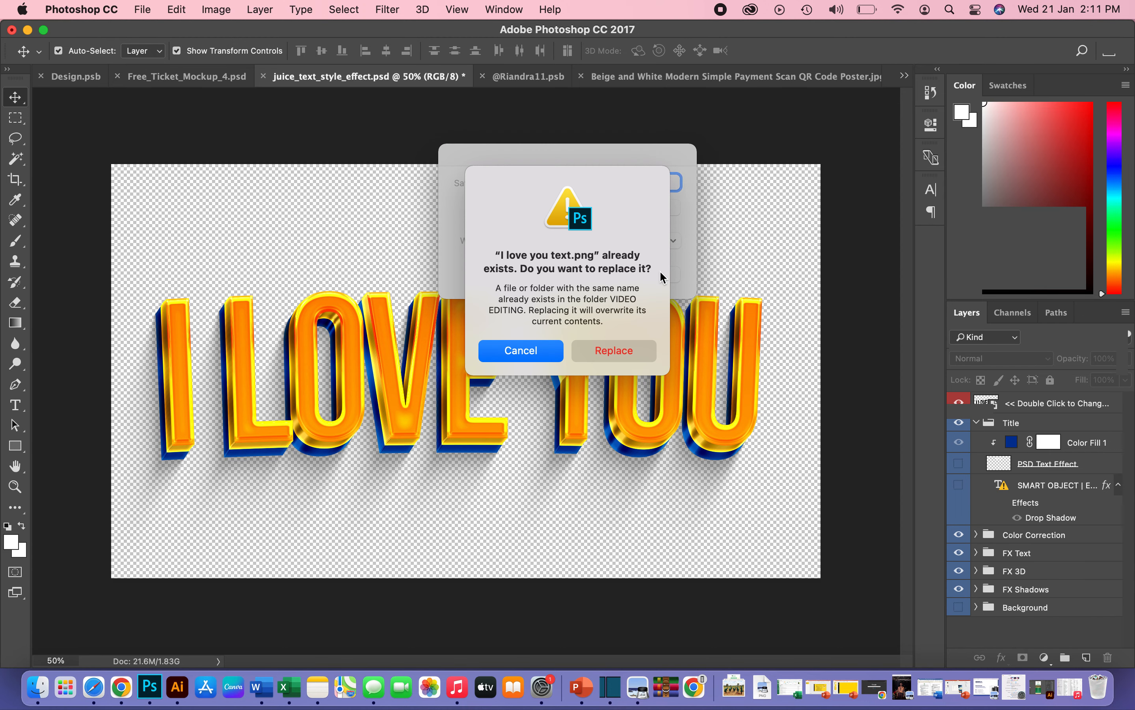
{"action": "left_click", "coordinate": [621, 353]}
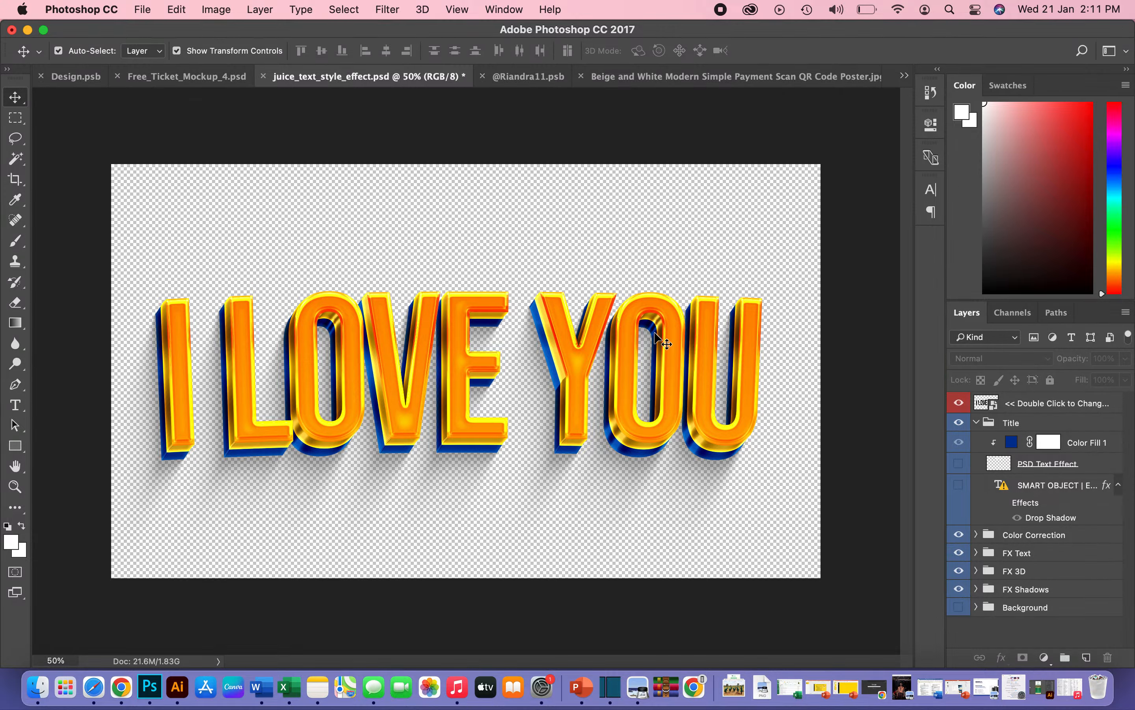
Switch to Shotcut and go through the video clips already in the playlist.
{"action": "left_click", "coordinate": [618, 688]}
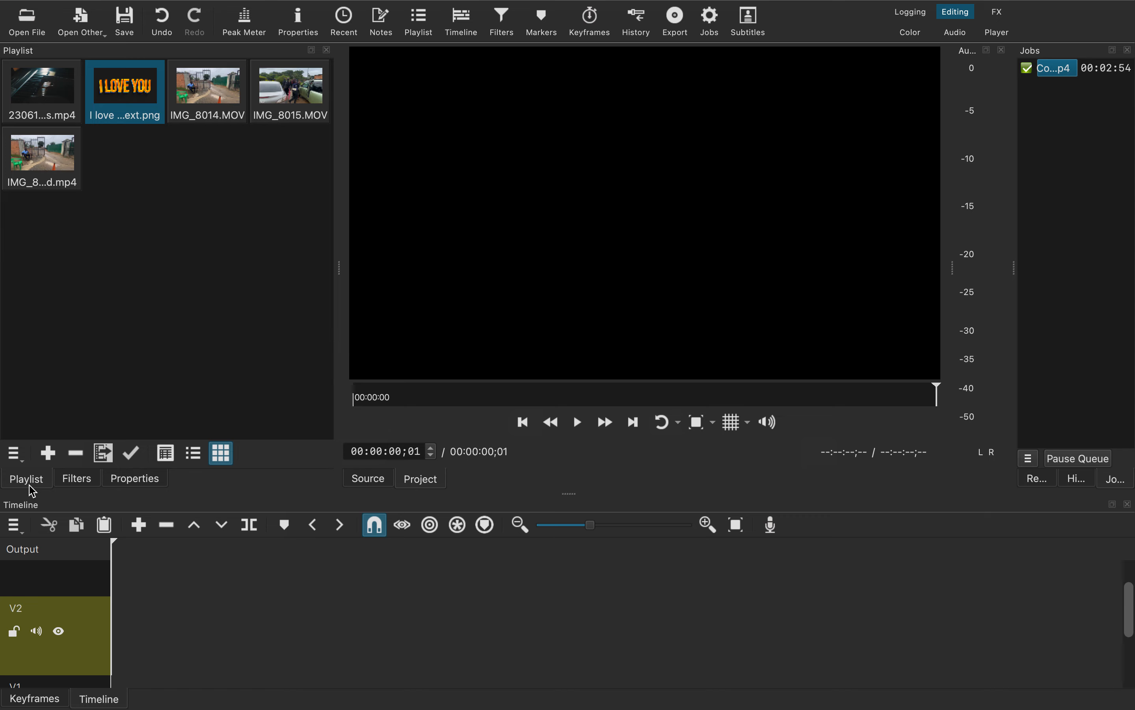
{"action": "left_click", "coordinate": [14, 453]}
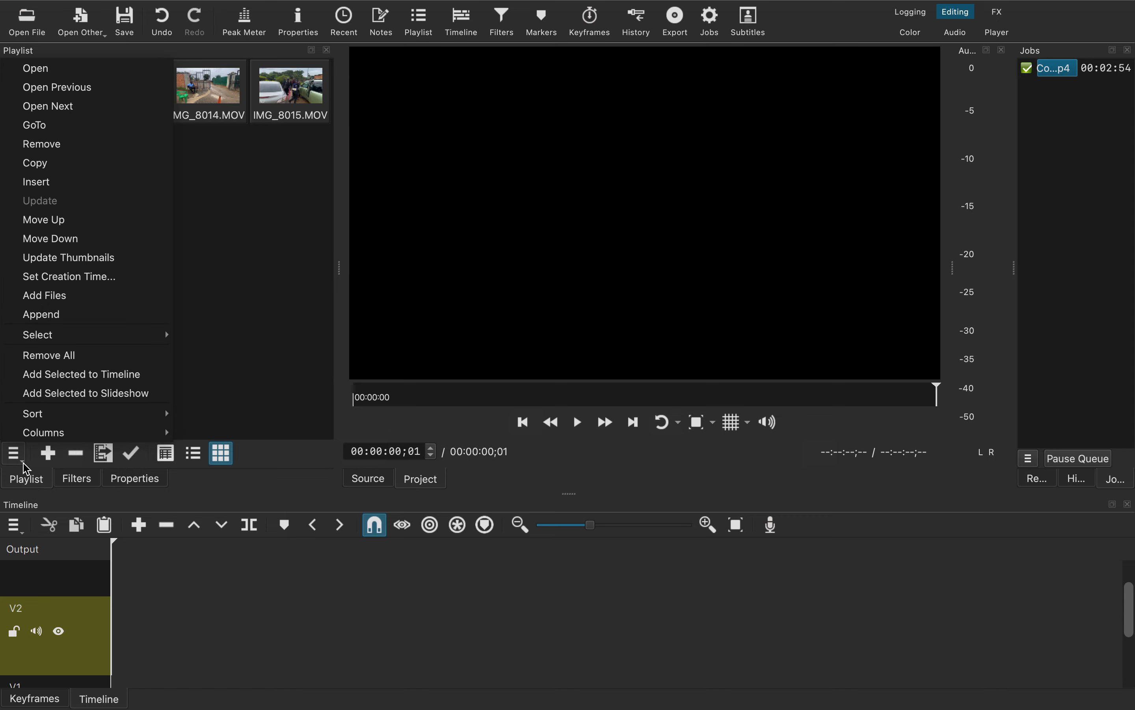
{"action": "left_click", "coordinate": [71, 296]}
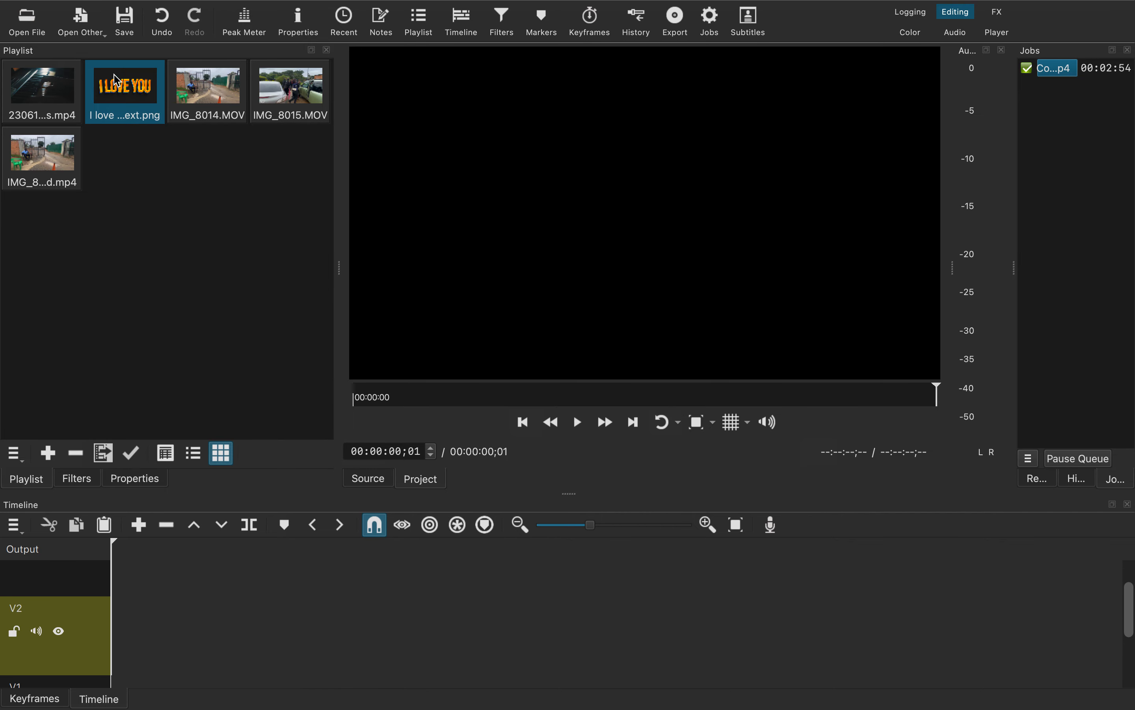
{"action": "left_click", "coordinate": [29, 100]}
{"action": "left_click", "coordinate": [37, 143]}
{"action": "left_click", "coordinate": [231, 99]}
{"action": "left_click", "coordinate": [312, 99]}
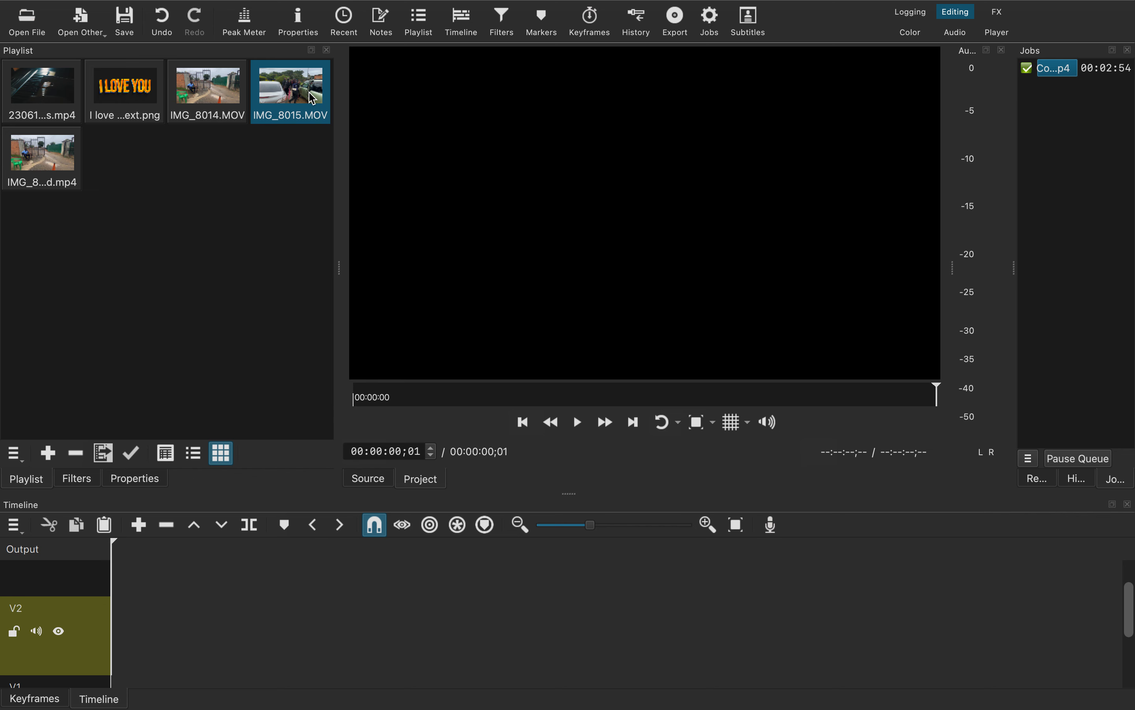
{"action": "left_click", "coordinate": [22, 465]}
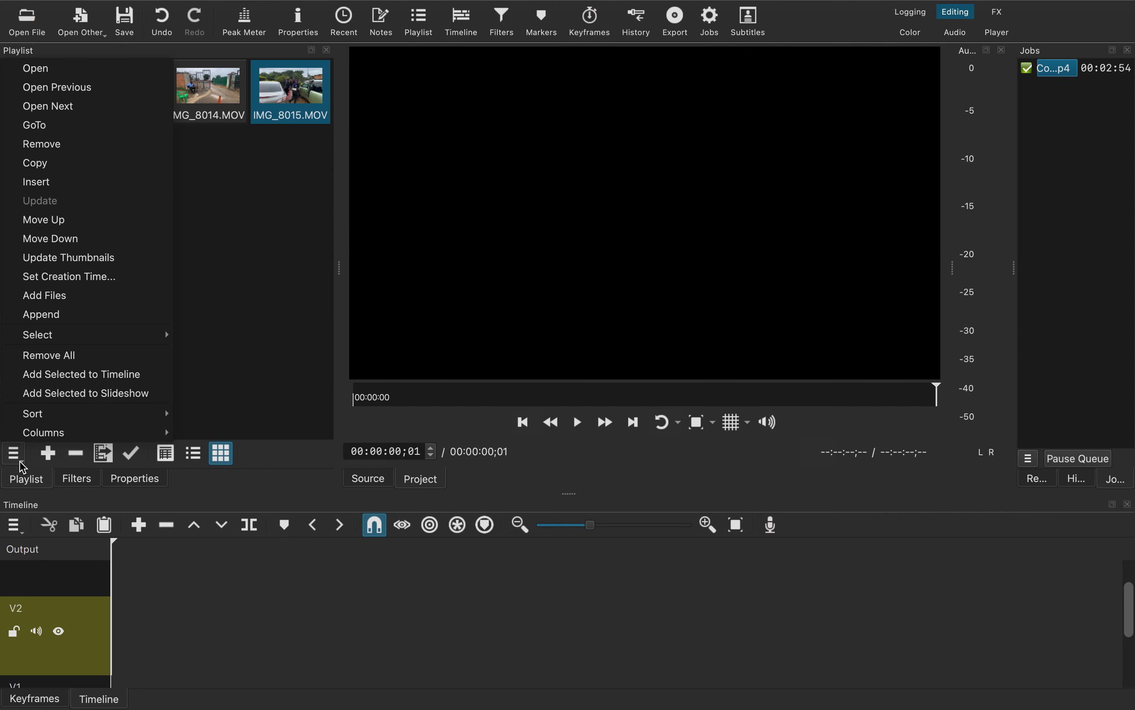
{"action": "left_click", "coordinate": [39, 302]}
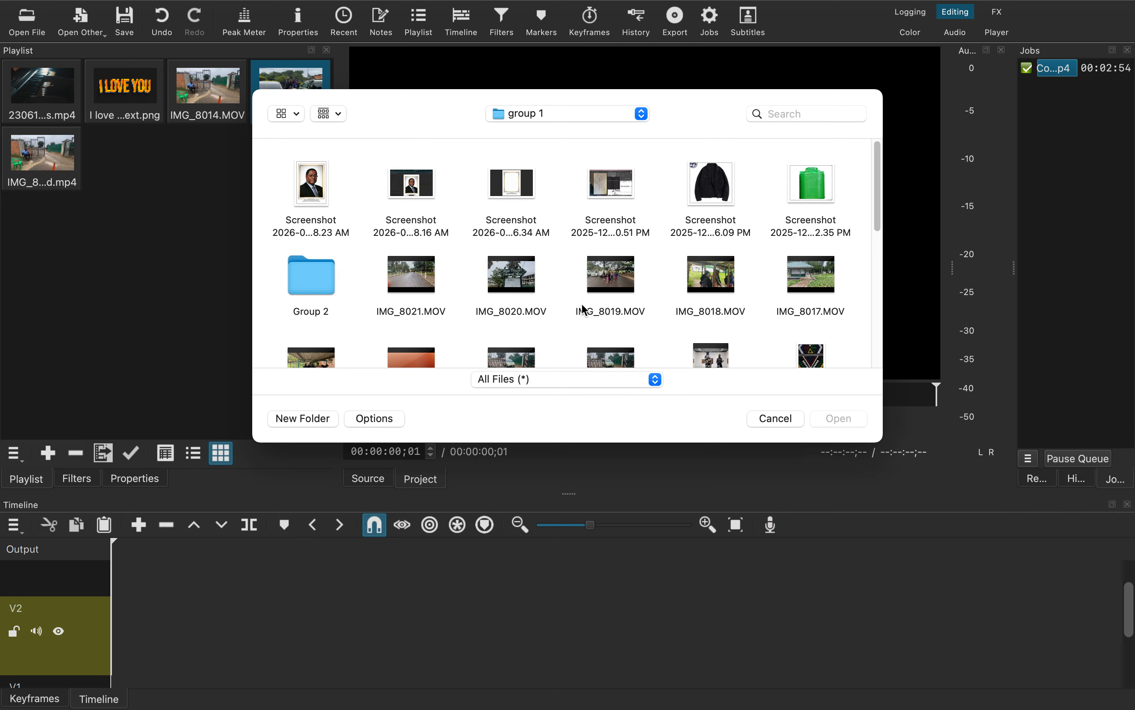
{"action": "left_click", "coordinate": [773, 418]}
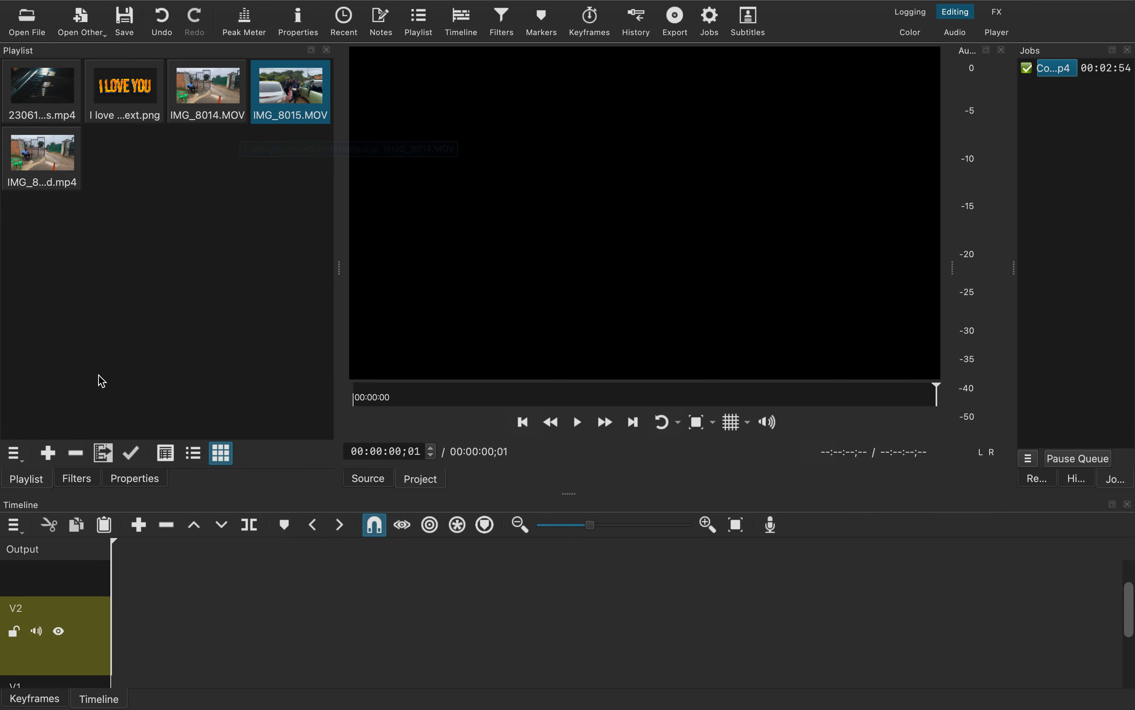
Add the "03 MY LOVE IS AS SOLI...CK.mp3" song from the VIDEO EDITING folder to the playlist and select it.
{"action": "left_click", "coordinate": [14, 453]}
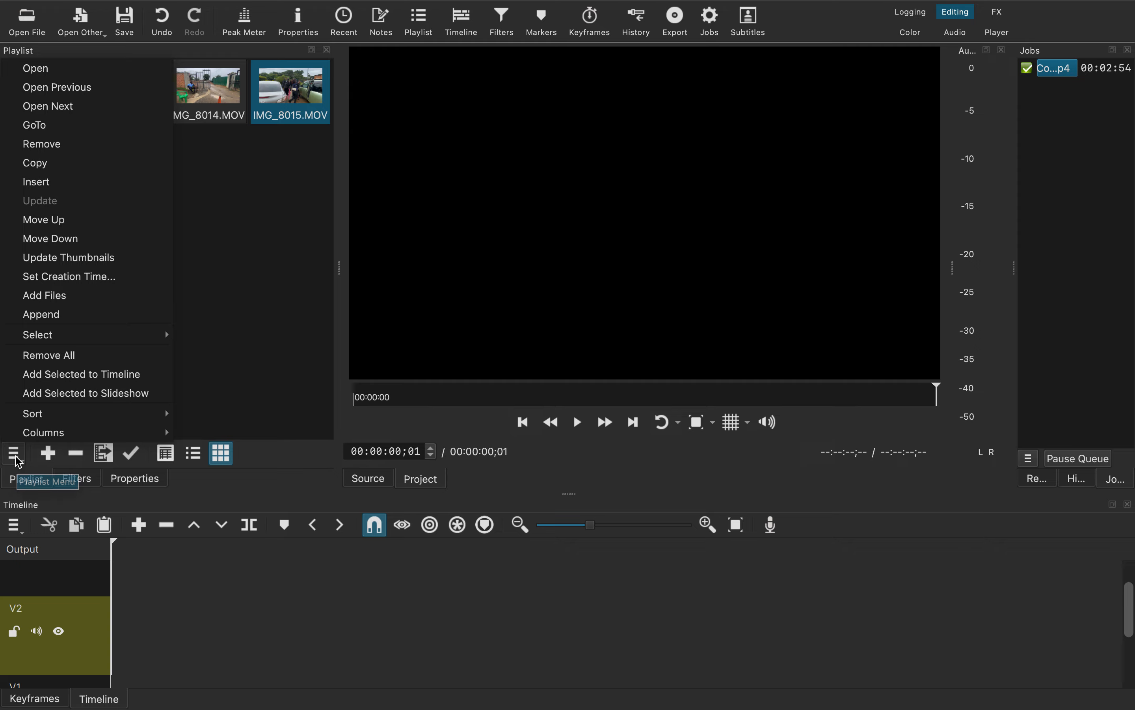
{"action": "left_click", "coordinate": [34, 306]}
{"action": "left_click", "coordinate": [539, 114]}
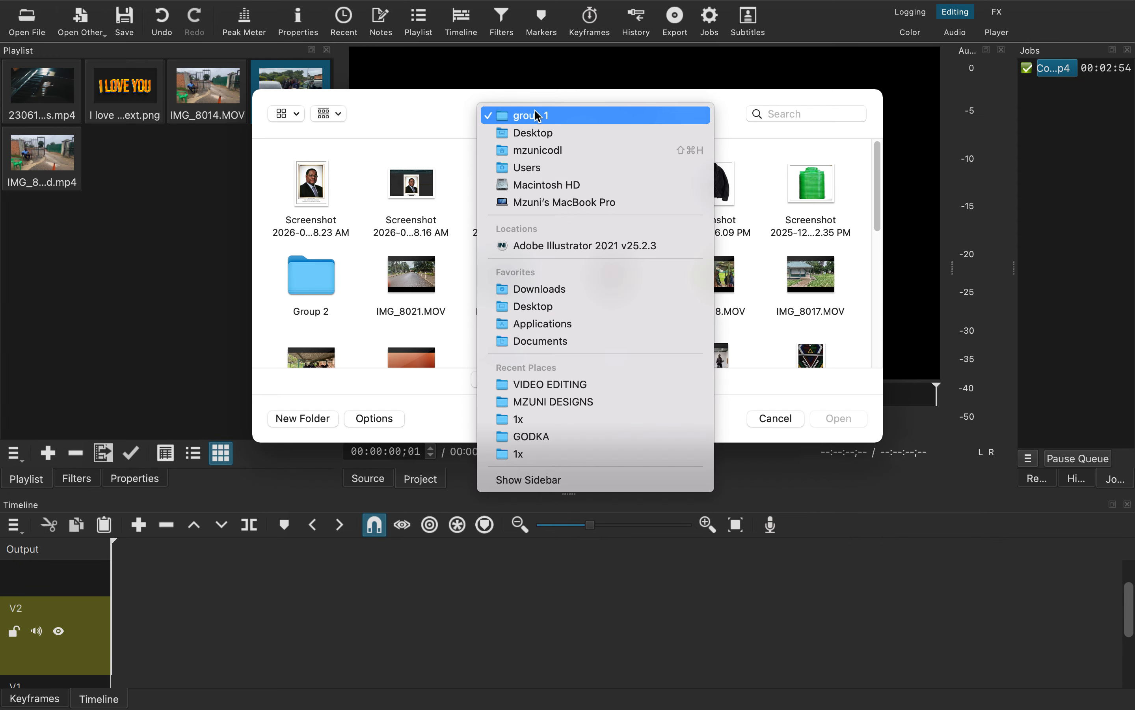
{"action": "left_click", "coordinate": [553, 391]}
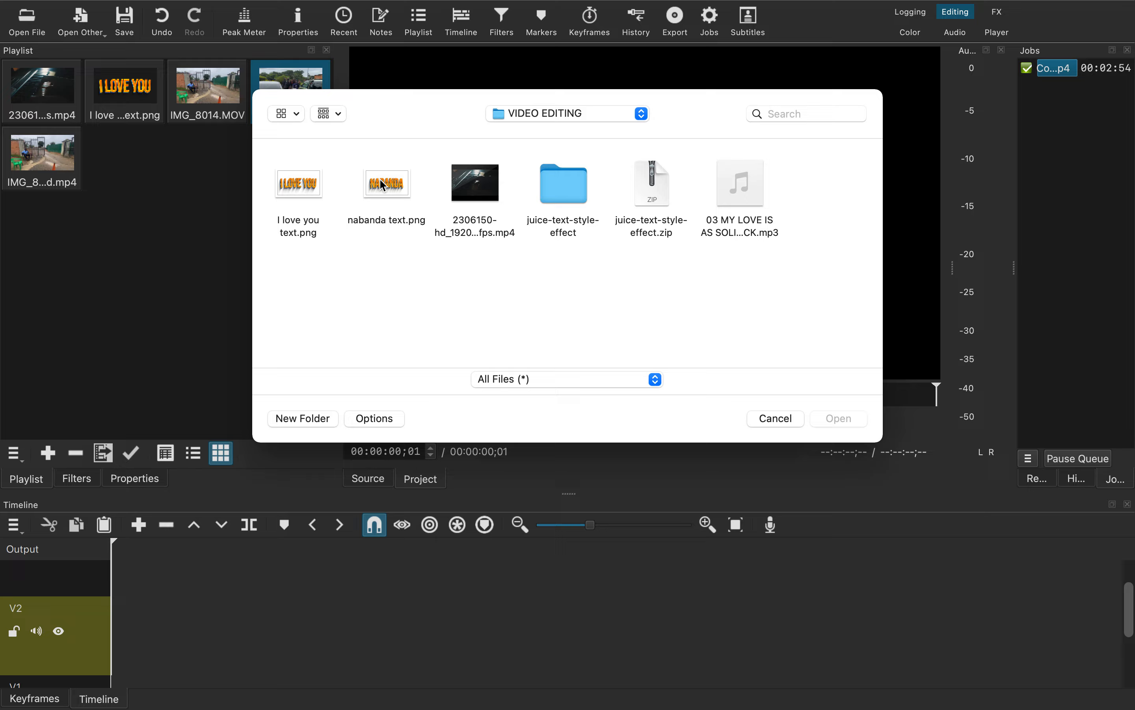
{"action": "left_click", "coordinate": [730, 182]}
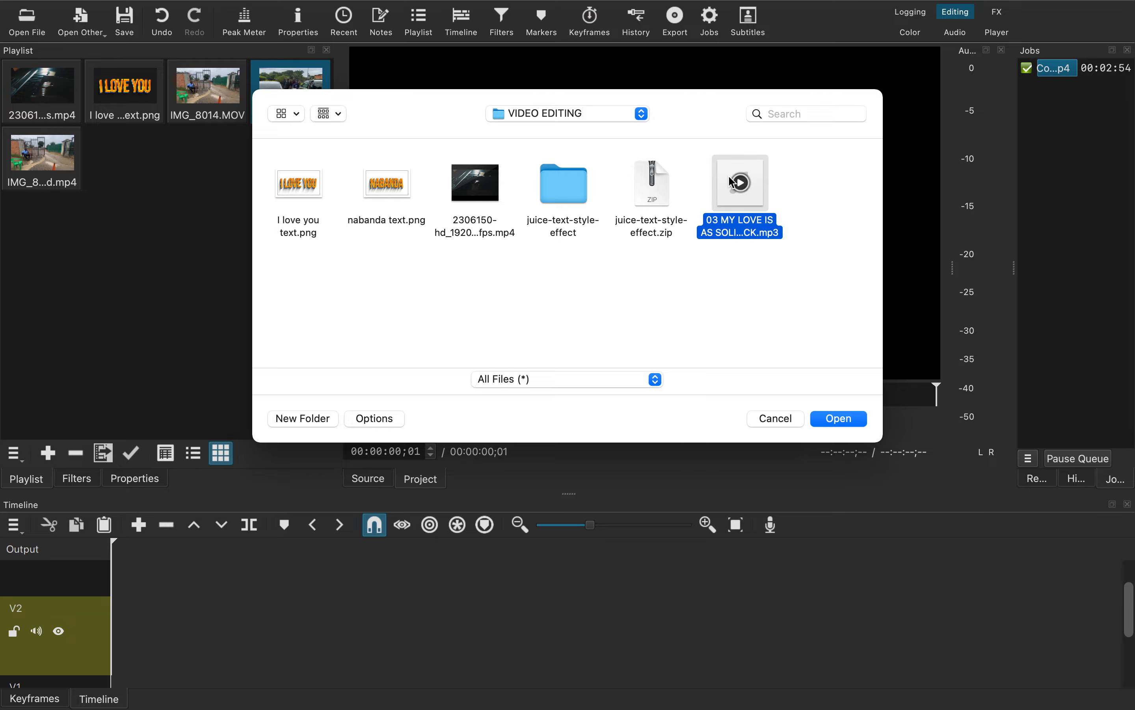
{"action": "left_click", "coordinate": [850, 422]}
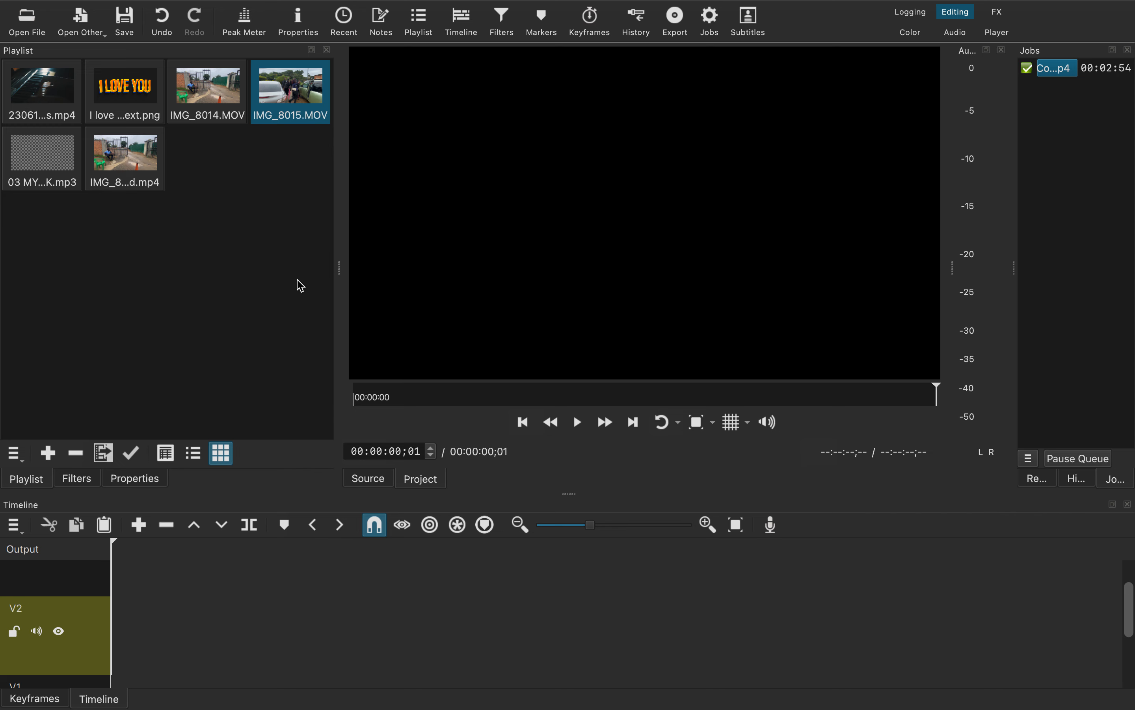
{"action": "left_click", "coordinate": [64, 157]}
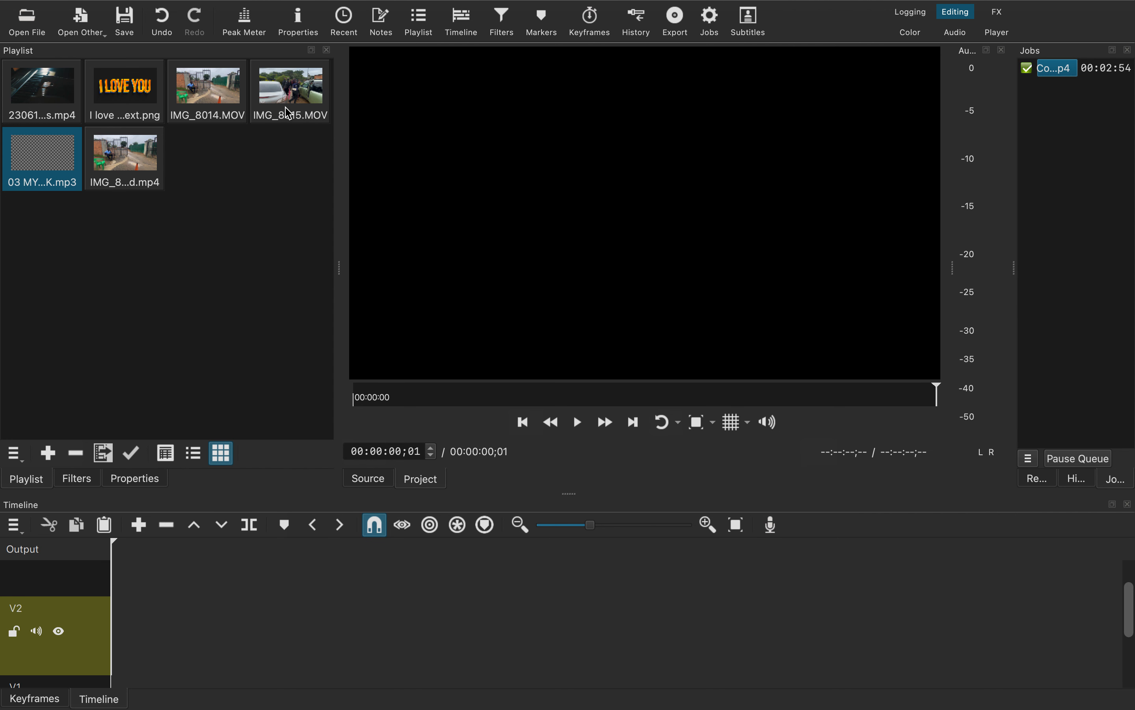
Place the IMG_8014.MOV clip on track V3, starting at the very beginning of the timeline.
{"action": "left_click_drag", "start_coordinate": [223, 81], "coordinate": [171, 587]}
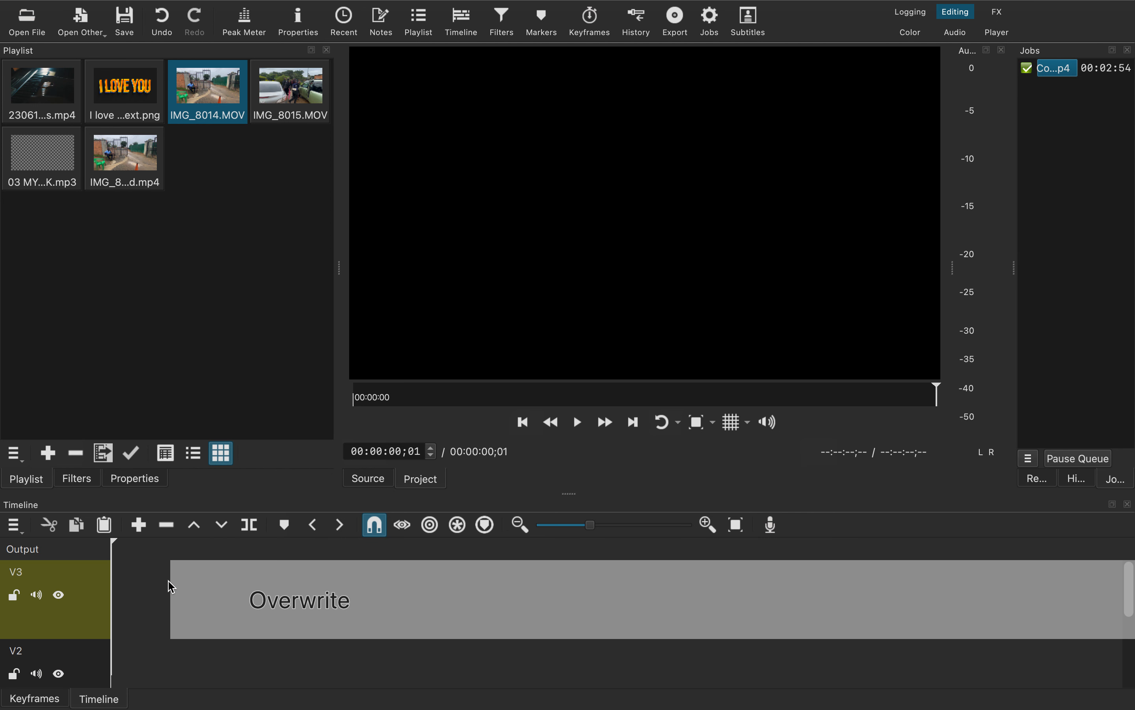
{"action": "left_click_drag", "start_coordinate": [379, 619], "coordinate": [262, 572]}
{"action": "left_click_drag", "start_coordinate": [324, 603], "coordinate": [235, 598]}
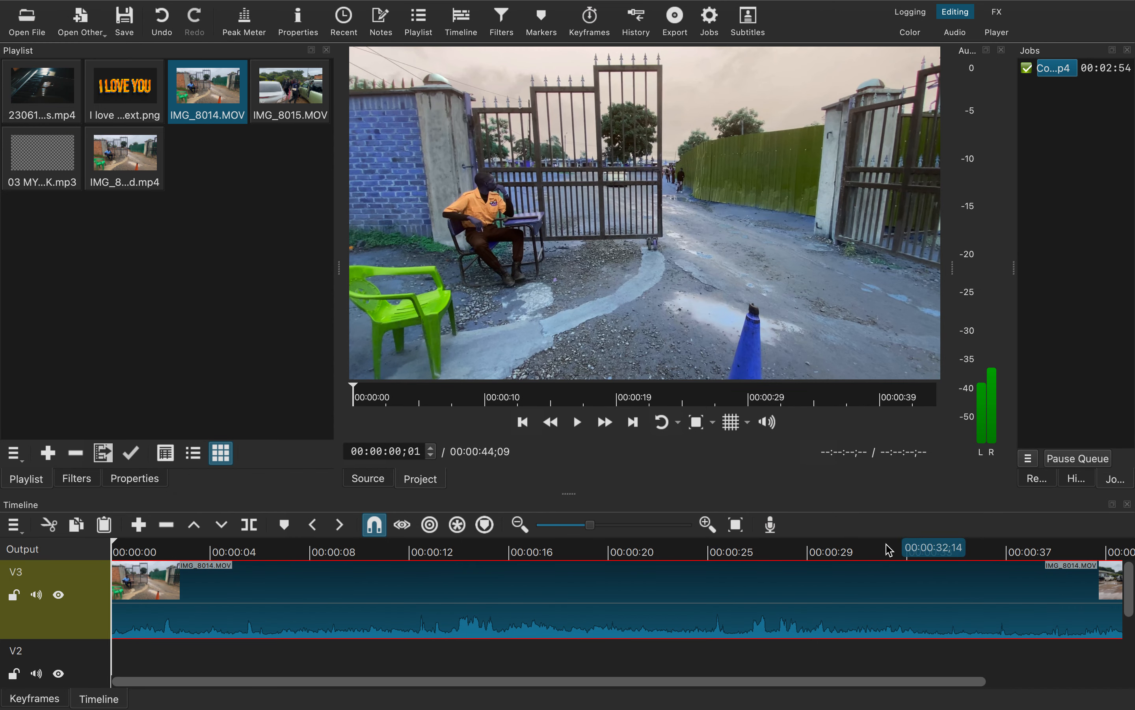
Look over the timeline's video and audio tracks and the available track operations.
{"action": "left_click_drag", "start_coordinate": [1132, 586], "coordinate": [1134, 538]}
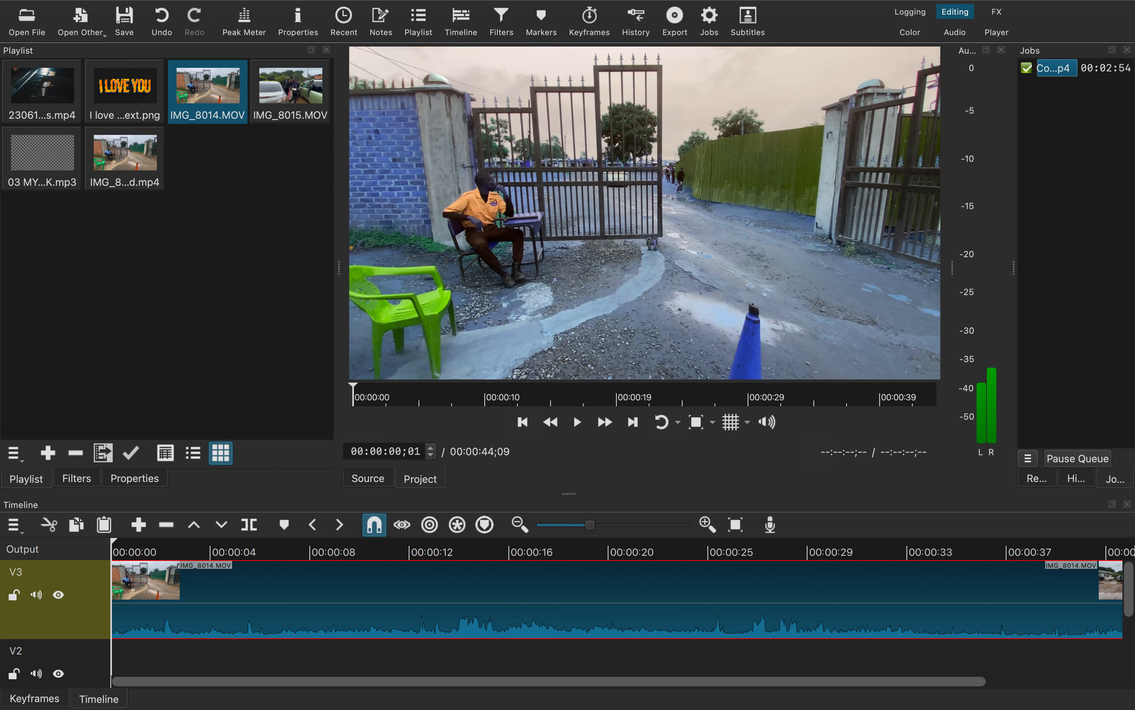
{"action": "scroll", "coordinate": [617, 610], "scroll_direction": "down", "scroll_amount": 2}
{"action": "scroll", "coordinate": [617, 610], "scroll_direction": "up", "scroll_amount": 2}
{"action": "left_click", "coordinate": [21, 535]}
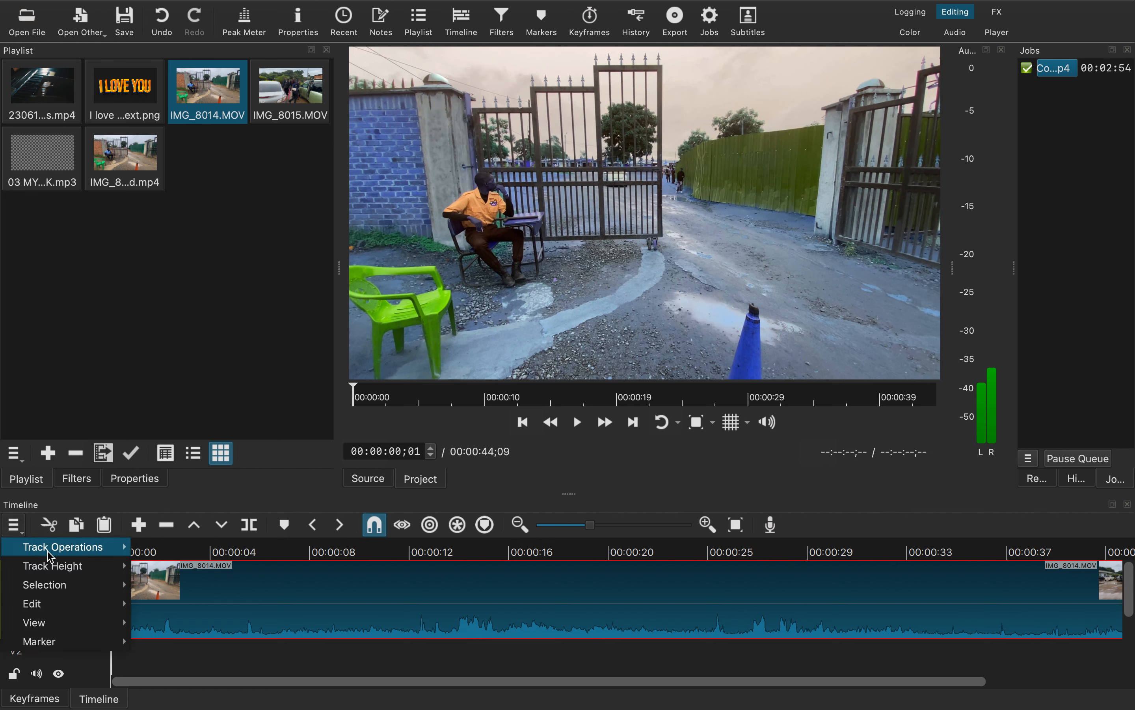
{"action": "mouse_move", "coordinate": [62, 547]}
{"action": "left_click", "coordinate": [215, 531]}
{"action": "left_click_drag", "start_coordinate": [1127, 584], "coordinate": [1133, 638]}
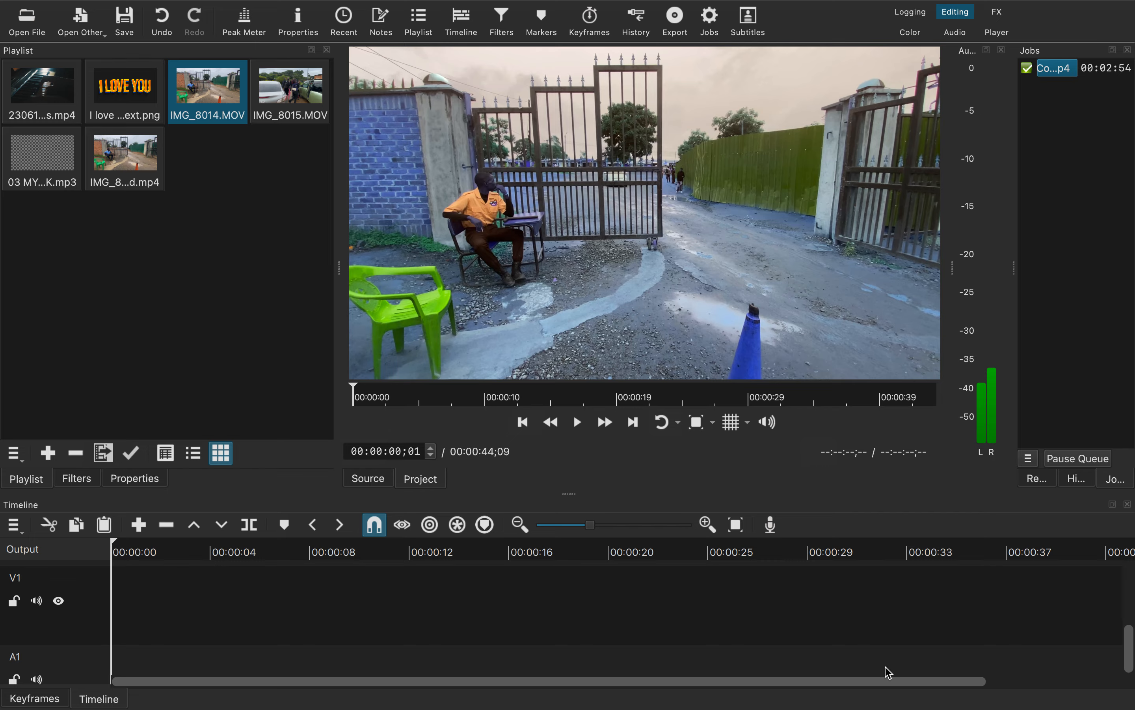
{"action": "scroll", "coordinate": [1116, 558], "scroll_direction": "up", "scroll_amount": 3}
{"action": "scroll", "coordinate": [1122, 587], "scroll_direction": "down", "scroll_amount": 1}
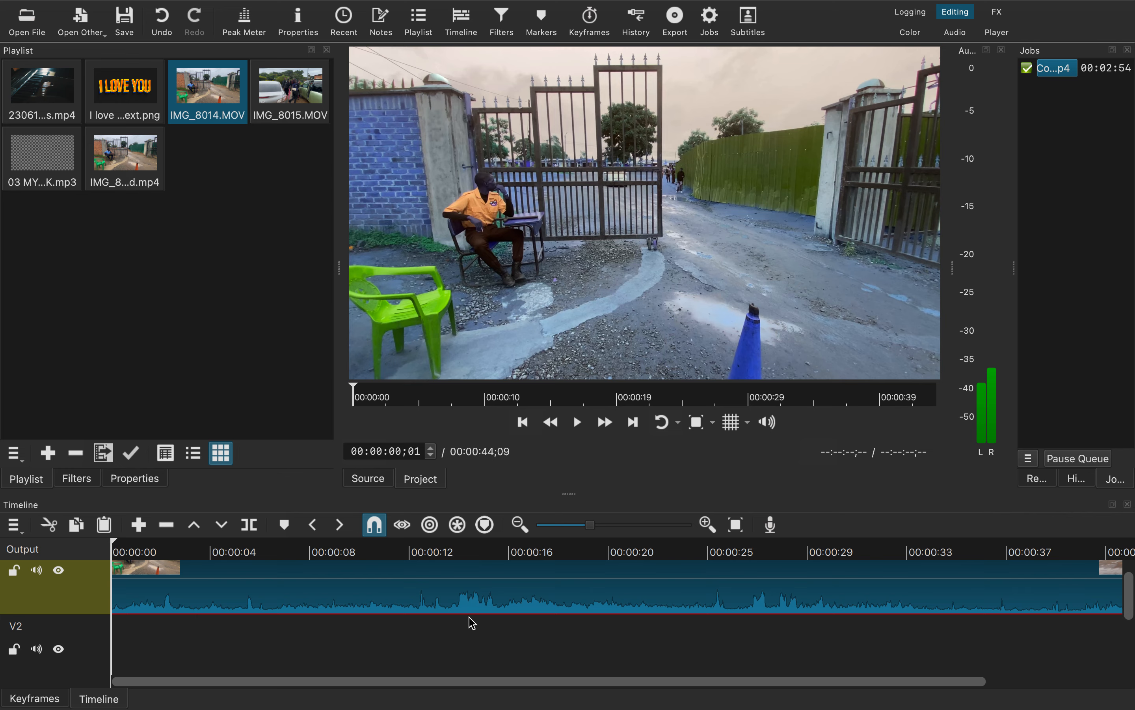
Move the IMG_8014.MOV clip from track V3 down to track V2, keeping it at the timeline start.
{"action": "mouse_move", "coordinate": [1131, 601]}
{"action": "left_mouse_down"}
{"action": "mouse_move", "coordinate": [1128, 563]}
{"action": "mouse_move", "coordinate": [1131, 615]}
{"action": "left_mouse_up"}
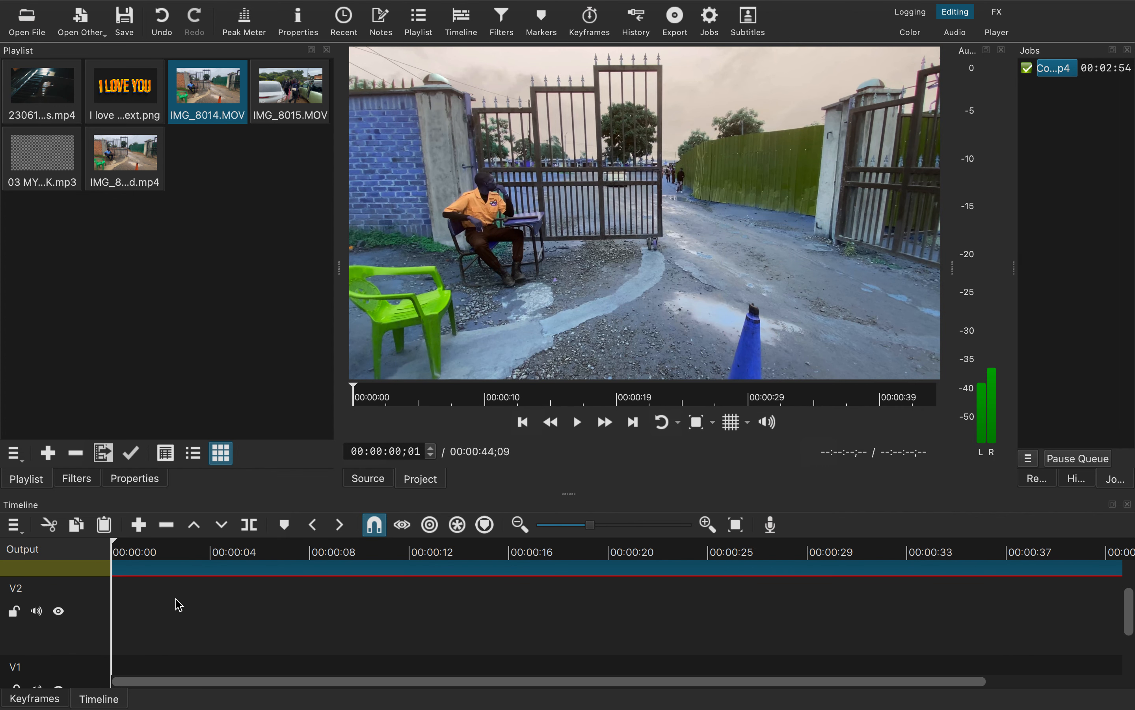
{"action": "left_click_drag", "start_coordinate": [136, 569], "coordinate": [135, 592]}
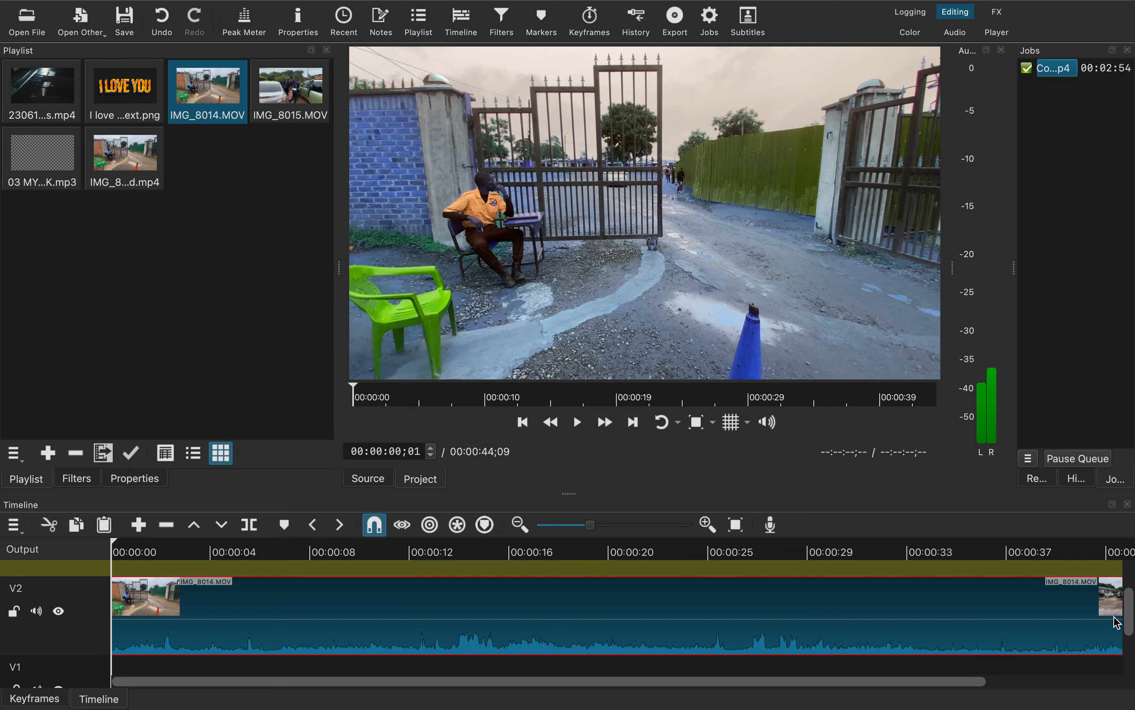
{"action": "left_click_drag", "start_coordinate": [1132, 608], "coordinate": [1103, 532]}
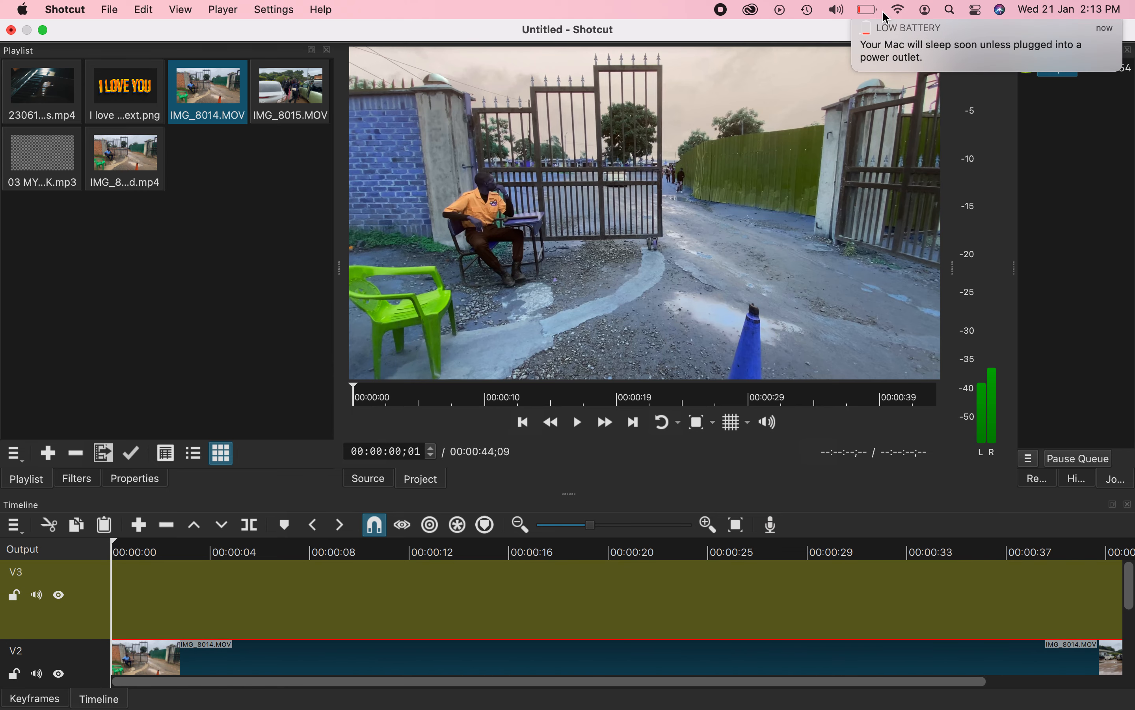
Place the "03 MY LOVE IS AS SOLID AS A ROCK.mp3" song on audio track A1, starting at the very beginning of the timeline.
{"action": "left_click", "coordinate": [865, 29]}
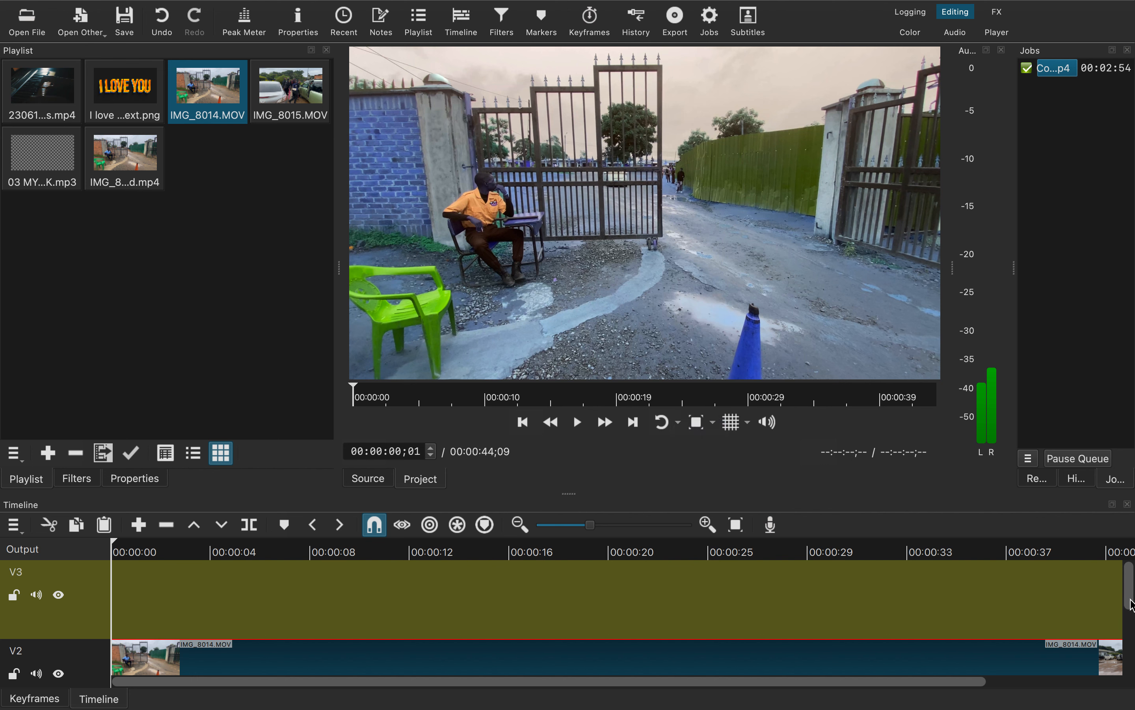
{"action": "left_click_drag", "start_coordinate": [1130, 590], "coordinate": [1127, 672]}
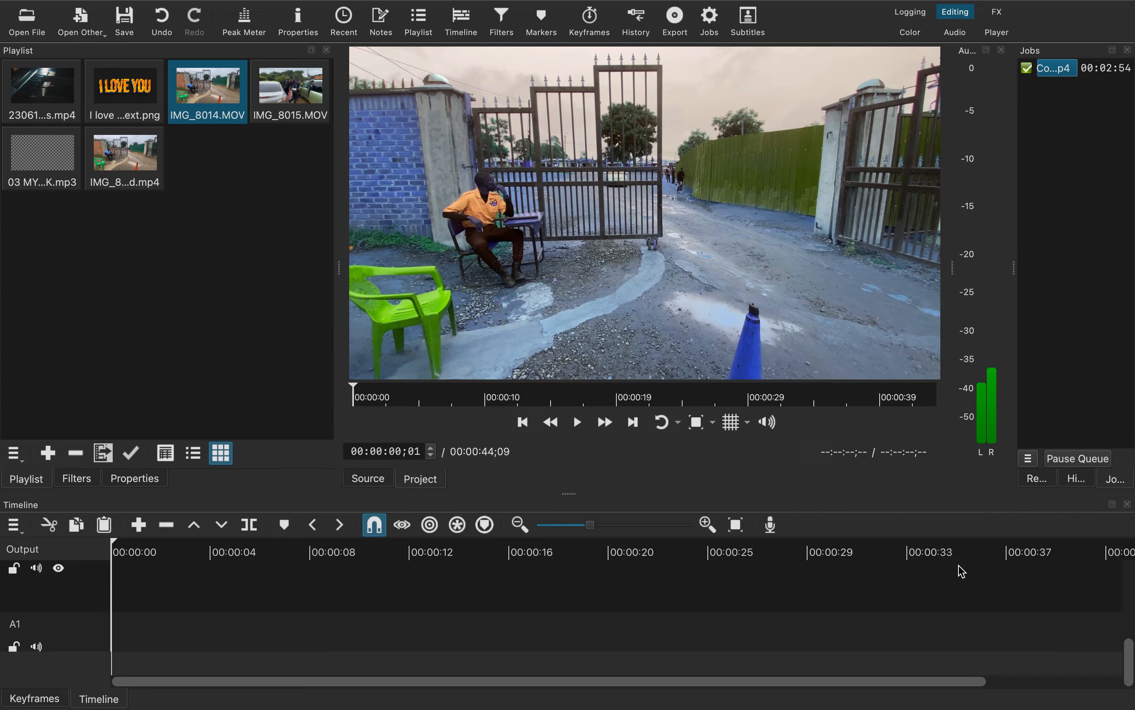
{"action": "left_click", "coordinate": [68, 173]}
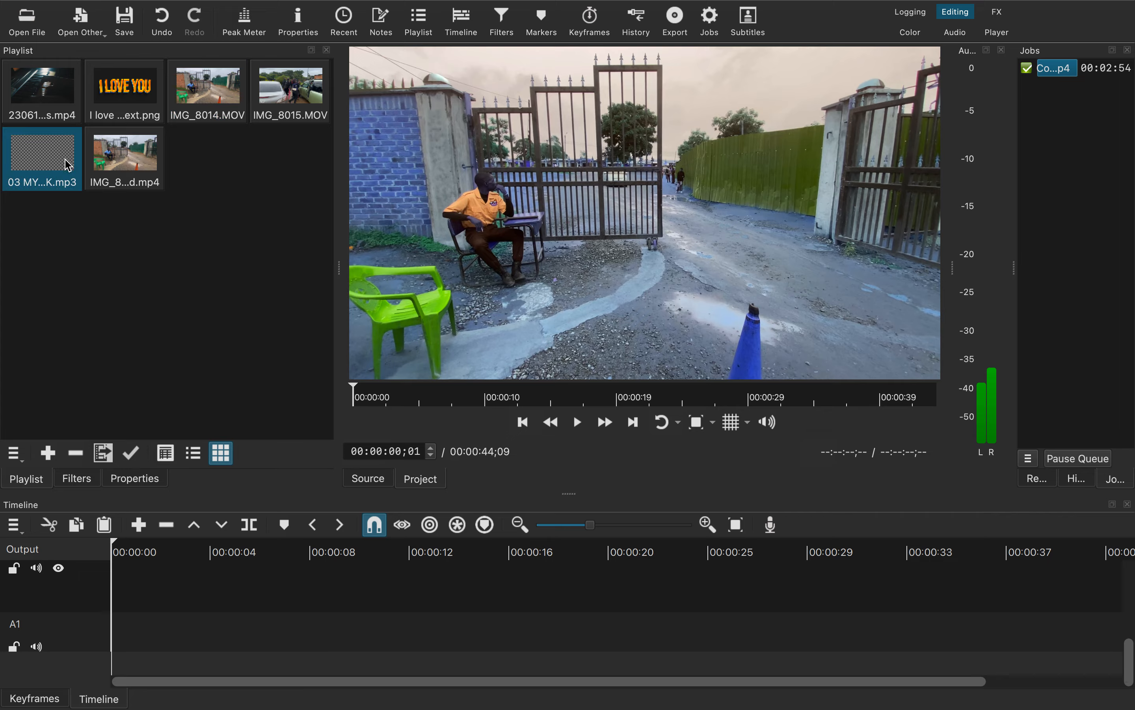
{"action": "mouse_move", "coordinate": [69, 164]}
{"action": "left_mouse_down"}
{"action": "mouse_move", "coordinate": [93, 306]}
{"action": "mouse_move", "coordinate": [75, 183]}
{"action": "left_mouse_up"}
{"action": "left_click_drag", "start_coordinate": [29, 159], "coordinate": [197, 658]}
{"action": "left_click_drag", "start_coordinate": [342, 662], "coordinate": [257, 657]}
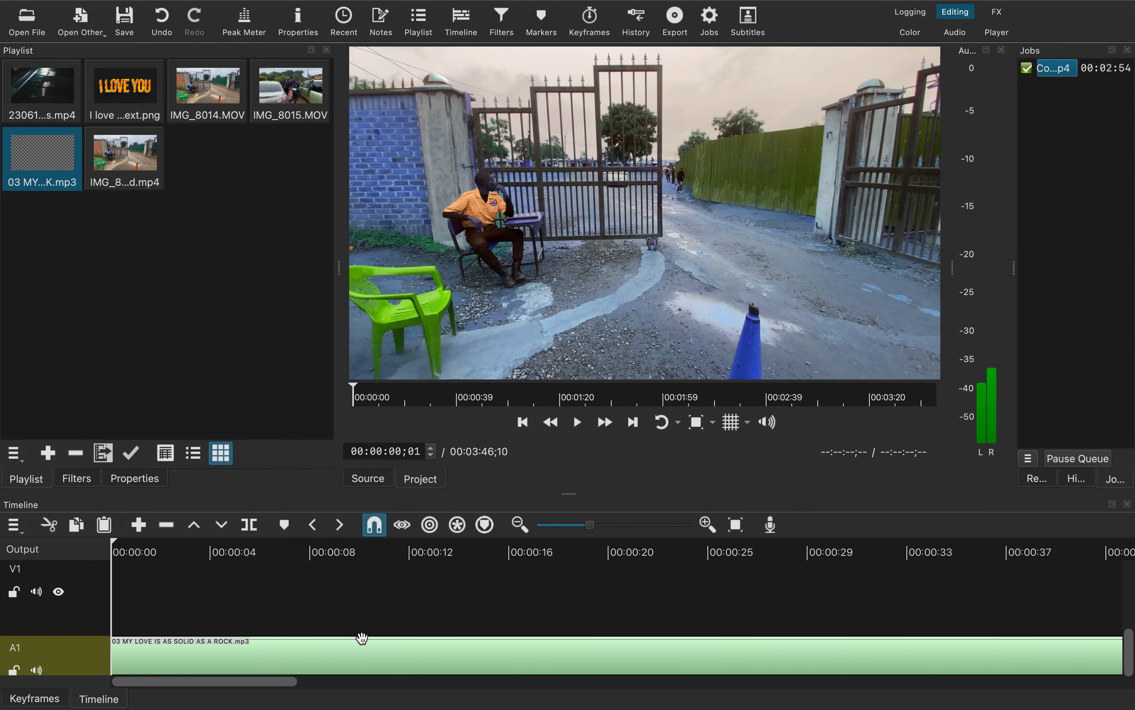
Play the IMG_8014.MOV clip with the song from the timeline start, adjust the system volume, and pause at about 12 seconds.
{"action": "left_click_drag", "start_coordinate": [1130, 646], "coordinate": [1133, 586]}
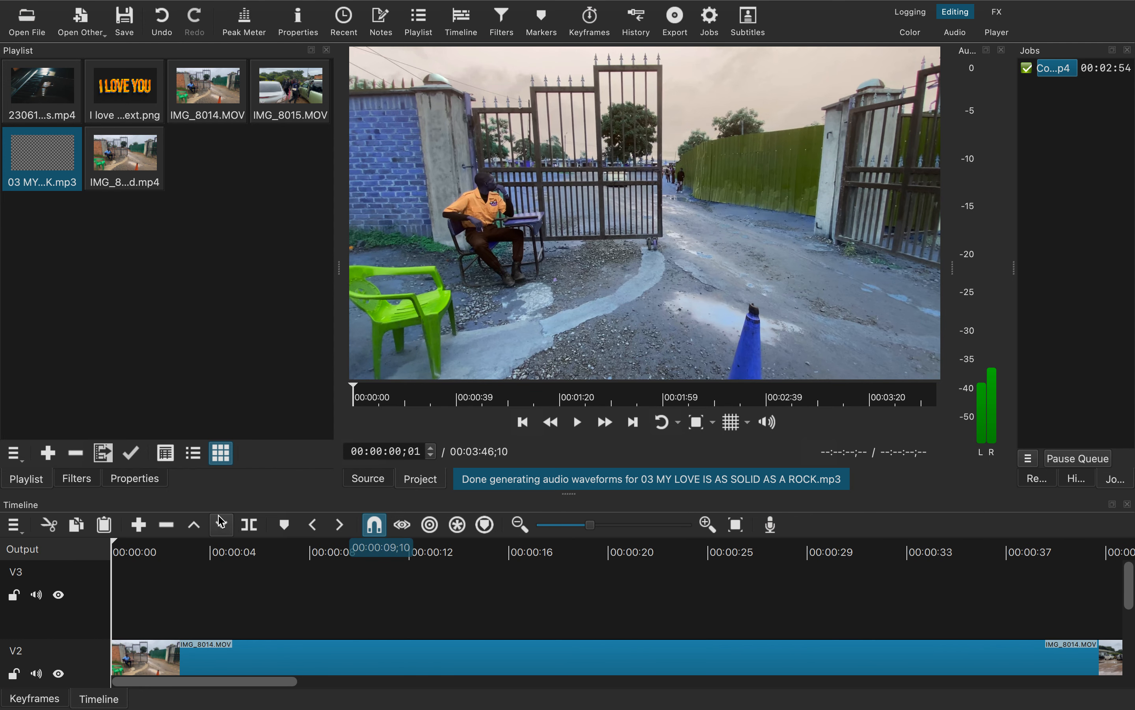
{"action": "left_click", "coordinate": [576, 424]}
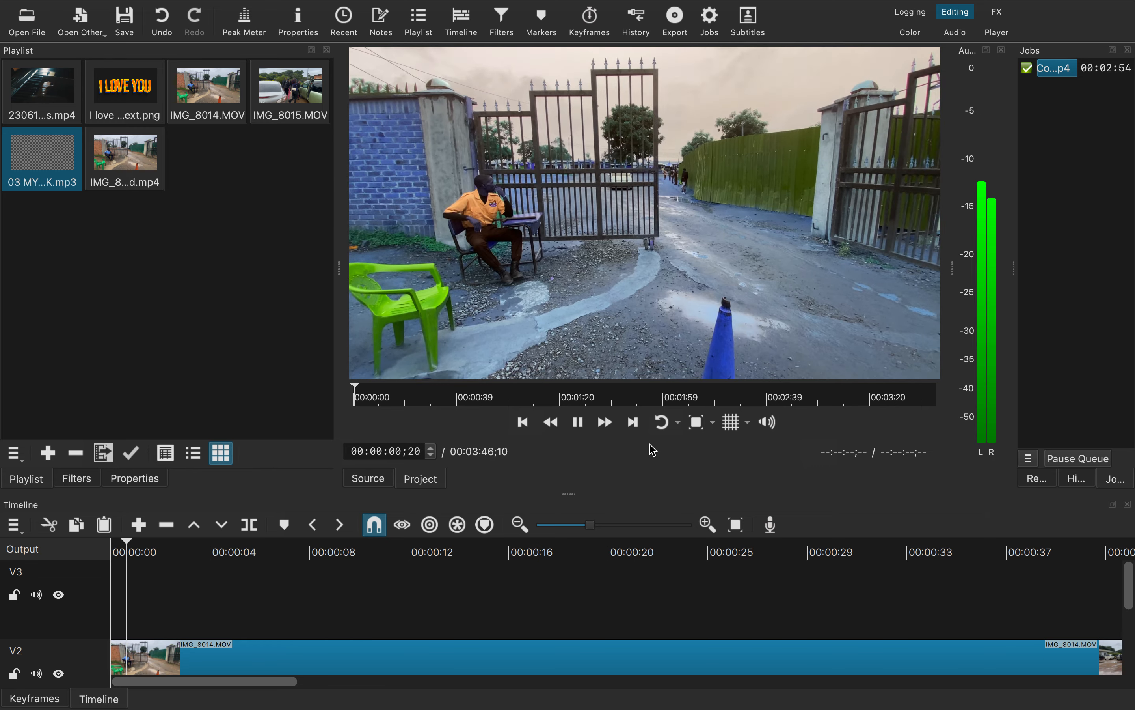
{"action": "key", "text": "XF86AudioRaiseVolume"}
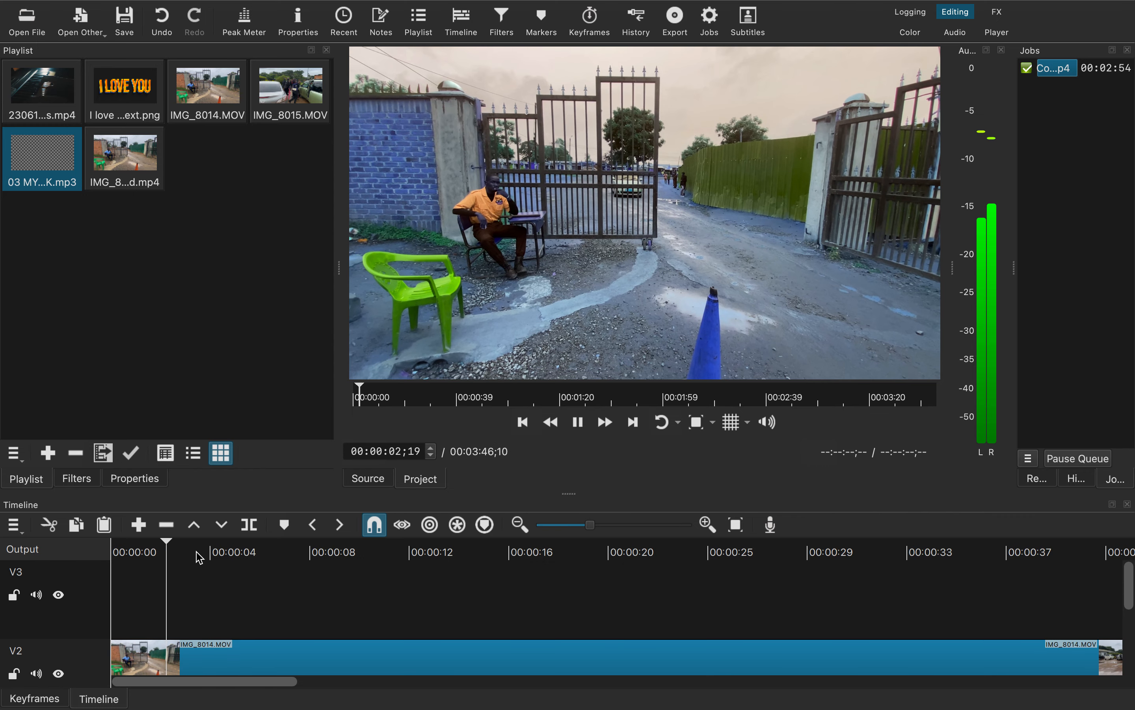
{"action": "left_click", "coordinate": [185, 549]}
{"action": "left_click_drag", "start_coordinate": [183, 550], "coordinate": [71, 545]}
{"action": "left_click_drag", "start_coordinate": [1130, 595], "coordinate": [1132, 621]}
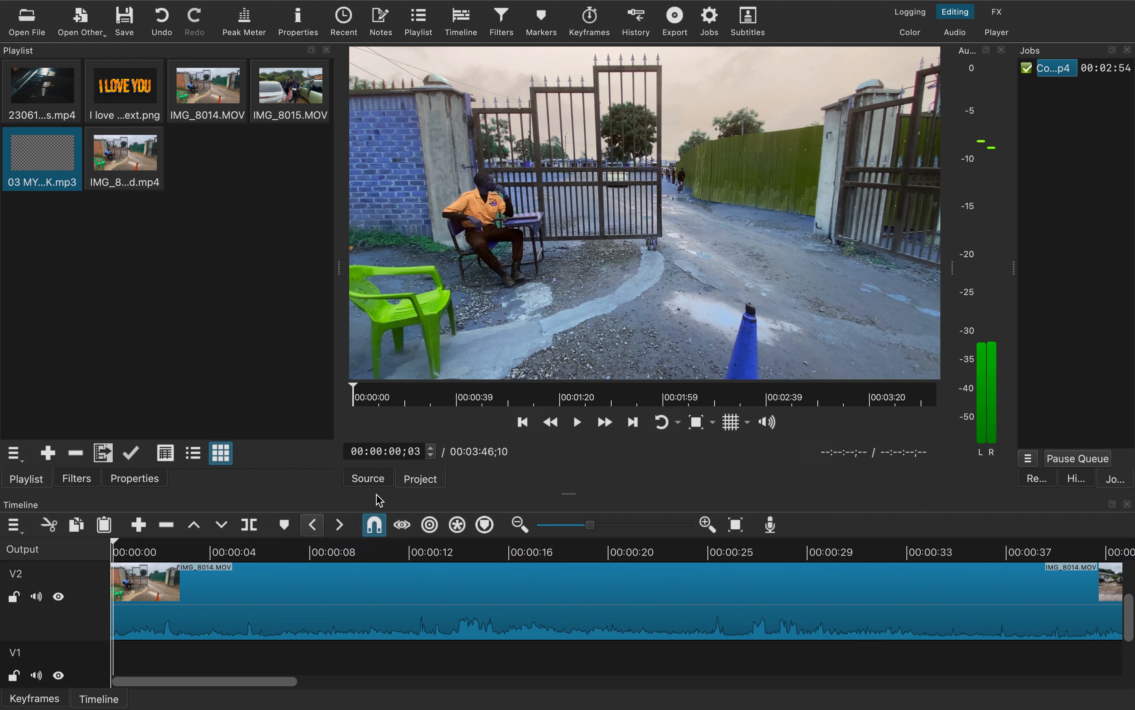
{"action": "left_click", "coordinate": [577, 424]}
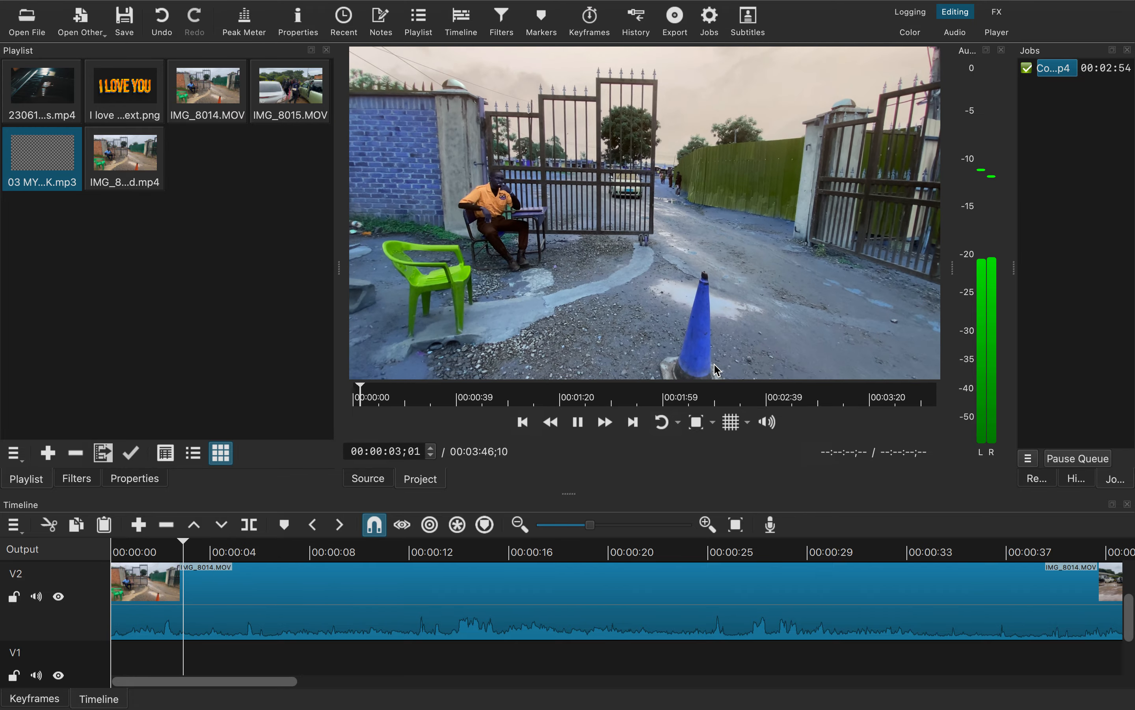
{"action": "key", "text": "XF86AudioRaiseVolume"}
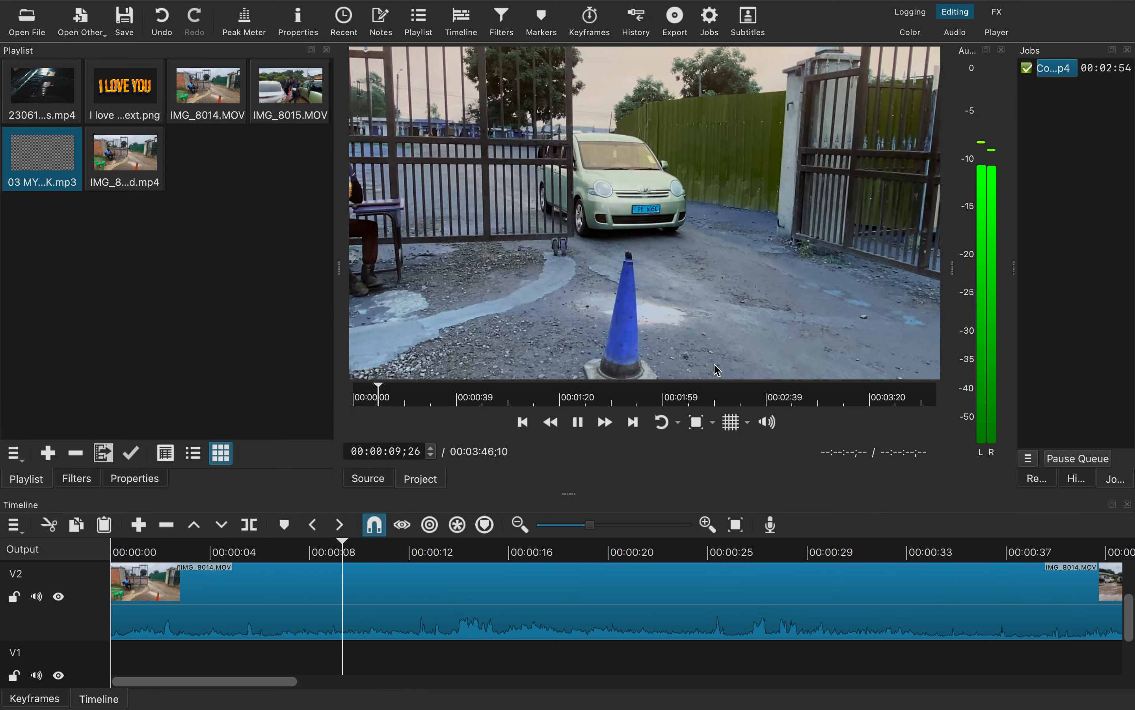
{"action": "key", "text": "XF86AudioLowerVolume"}
{"action": "key", "text": "XF86AudioLowerVolume"}
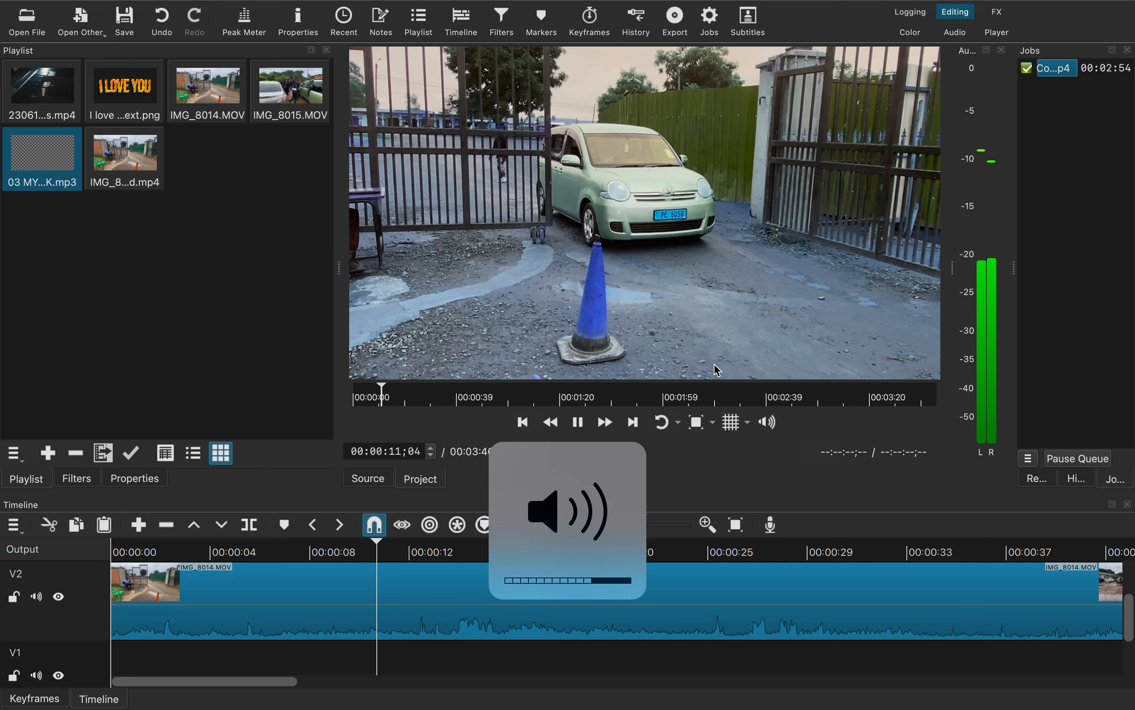
{"action": "left_click", "coordinate": [578, 421]}
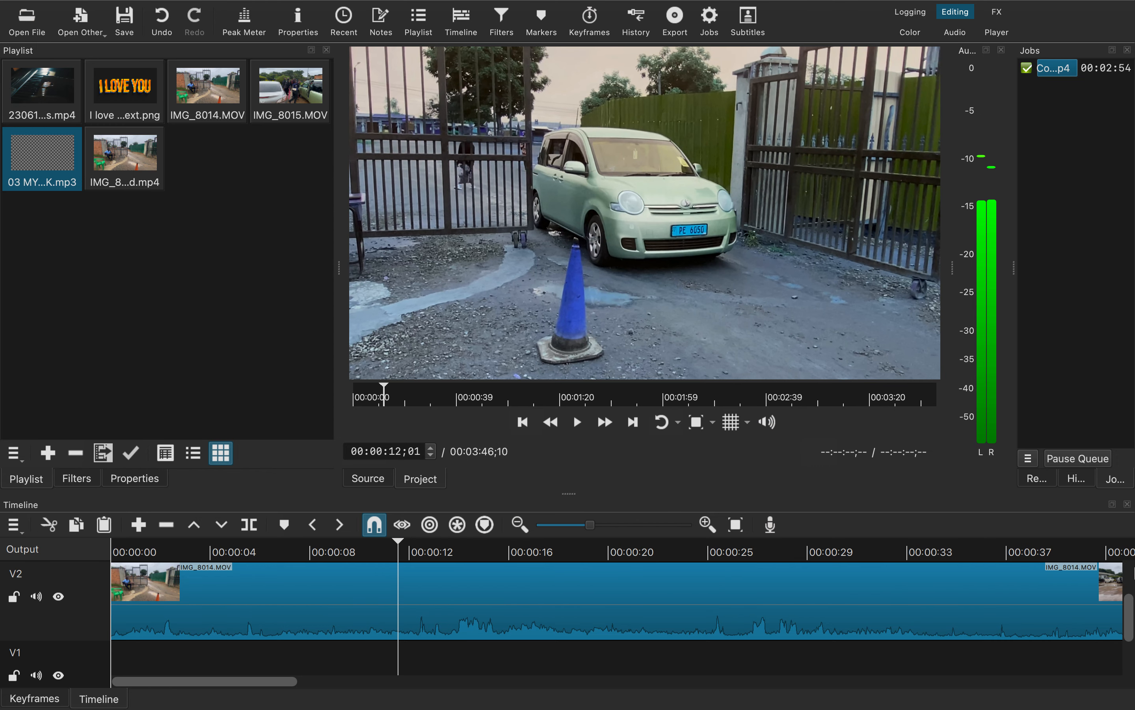
Place the "I love you text.png" image on track V3 shortly after the playhead, allowing access to the Desktop folder.
{"action": "left_click_drag", "start_coordinate": [1128, 636], "coordinate": [1132, 577]}
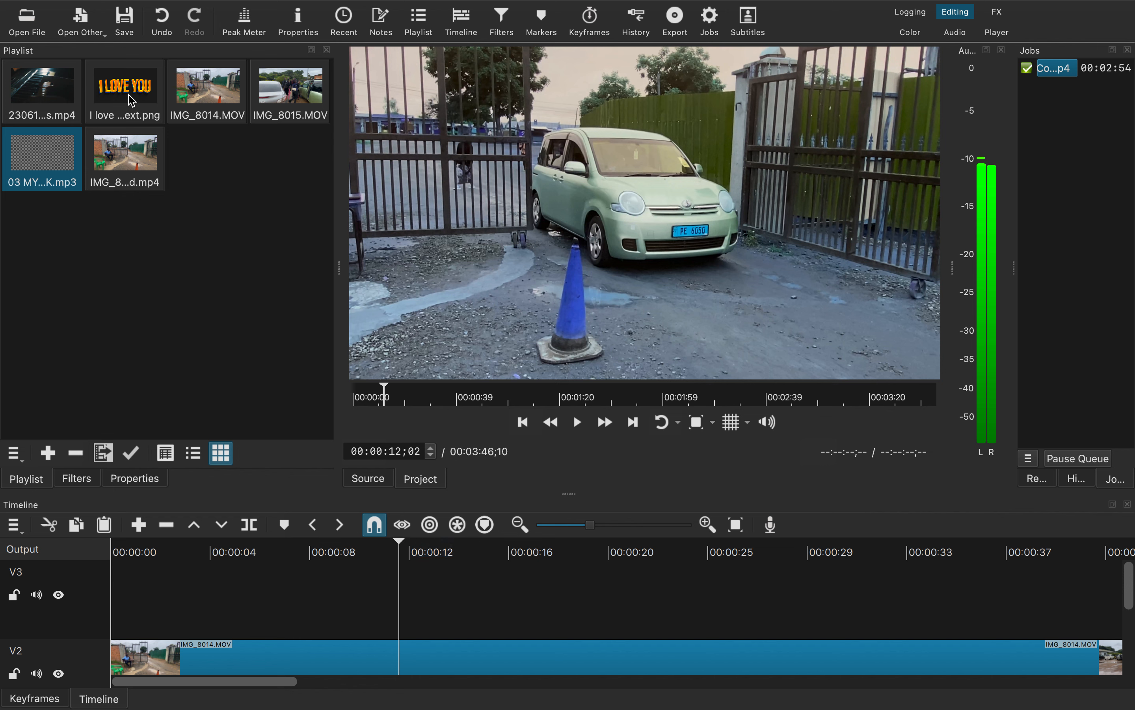
{"action": "left_click_drag", "start_coordinate": [133, 100], "coordinate": [495, 681]}
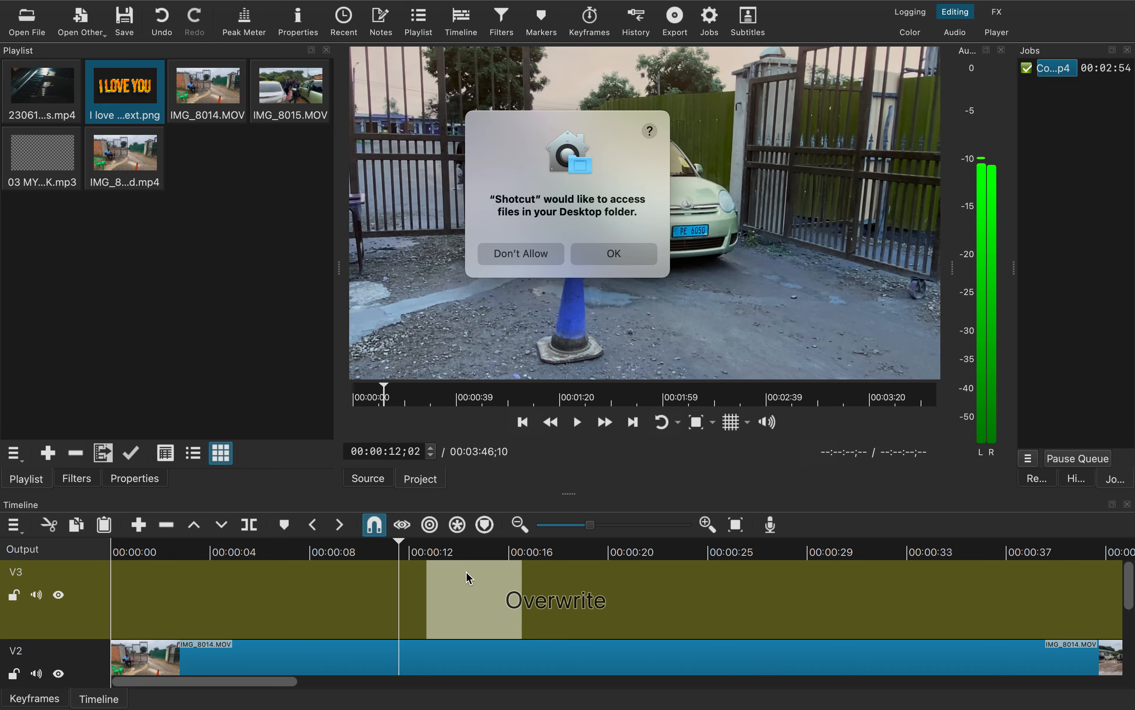
{"action": "left_click", "coordinate": [610, 259]}
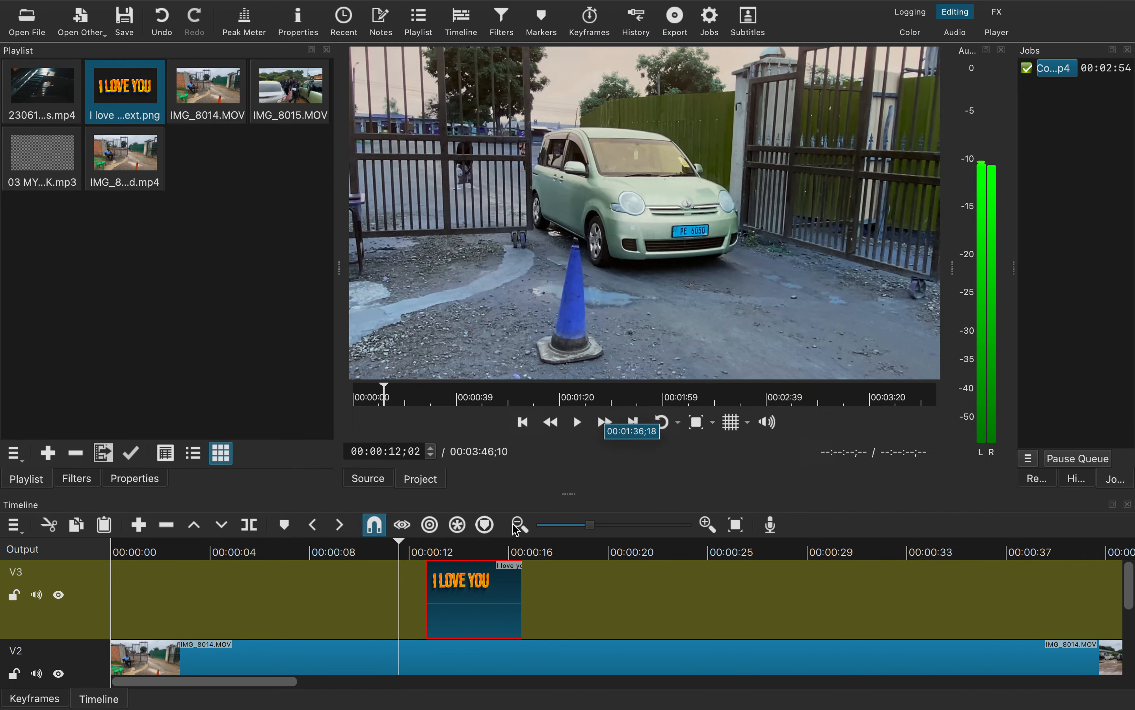
Play the timeline from the start until past the I LOVE YOU image on track V3, then pause.
{"action": "left_click", "coordinate": [578, 423]}
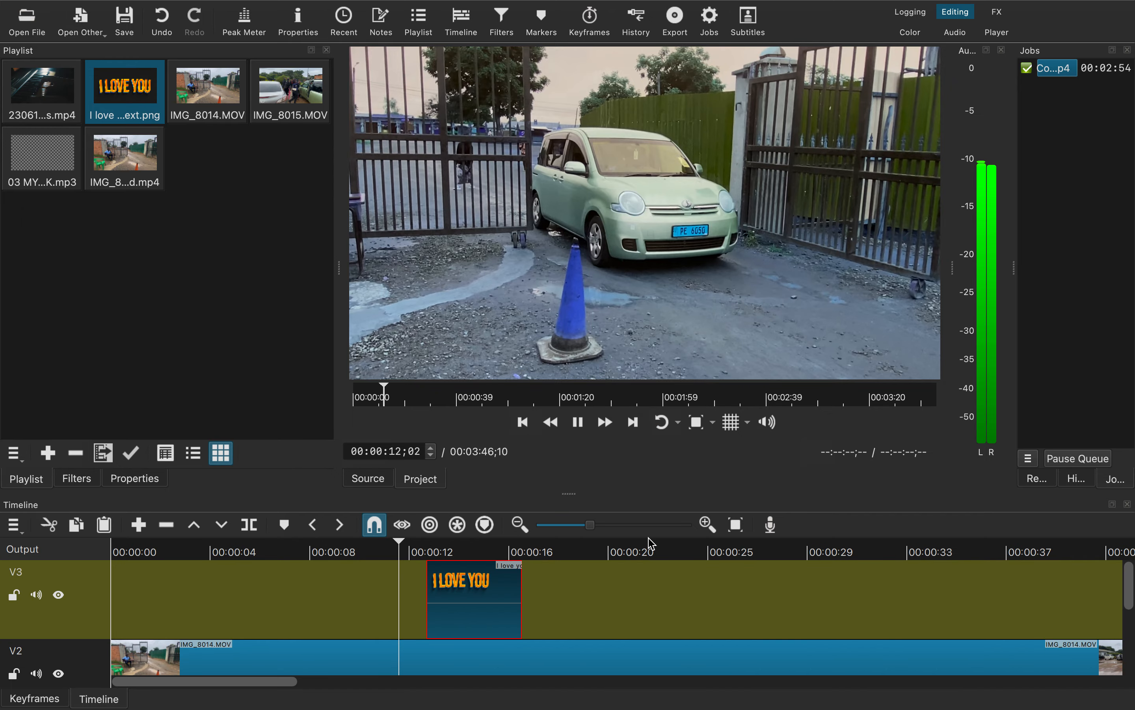
{"action": "left_click", "coordinate": [526, 422]}
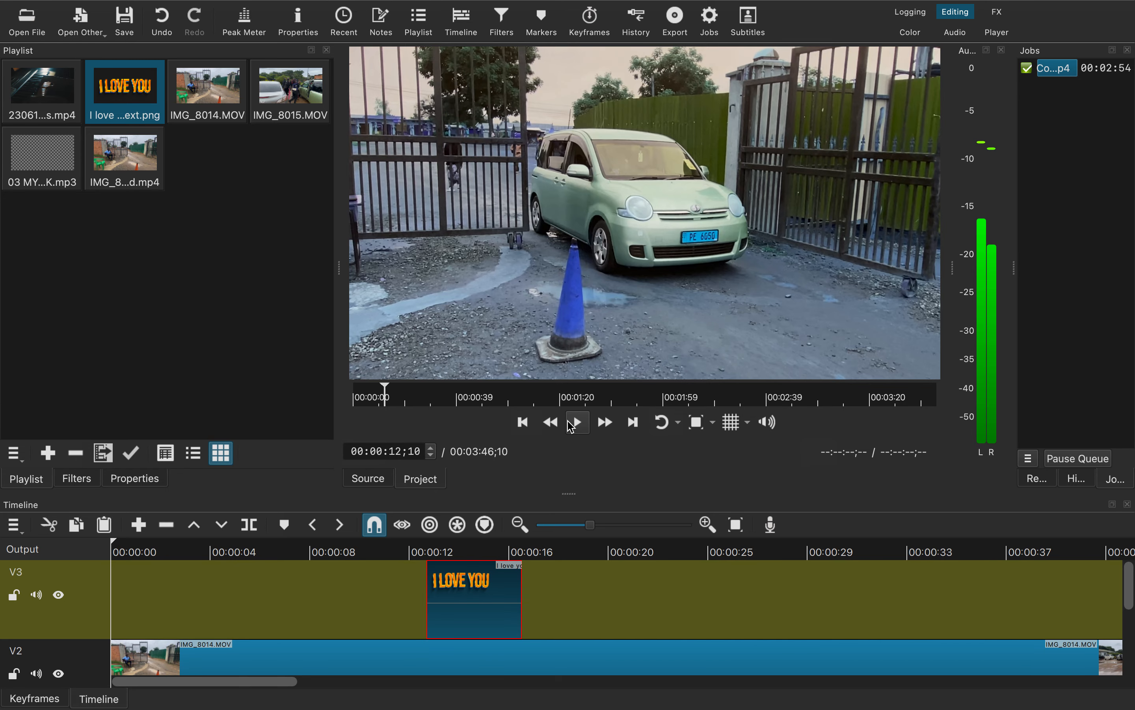
{"action": "left_click", "coordinate": [573, 421]}
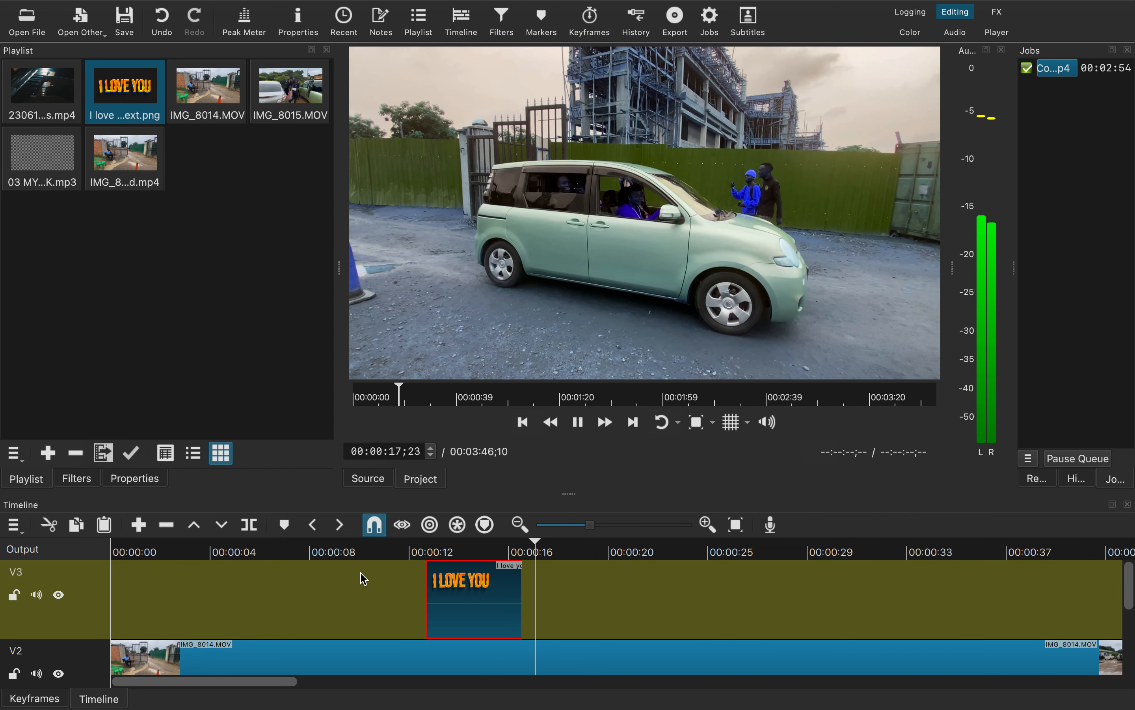
{"action": "left_click", "coordinate": [578, 422]}
Check playback around the start of the I LOVE YOU image and park the playhead on it at 00:00:13;25.
{"action": "left_click_drag", "start_coordinate": [558, 548], "coordinate": [515, 546]}
{"action": "left_click", "coordinate": [447, 550]}
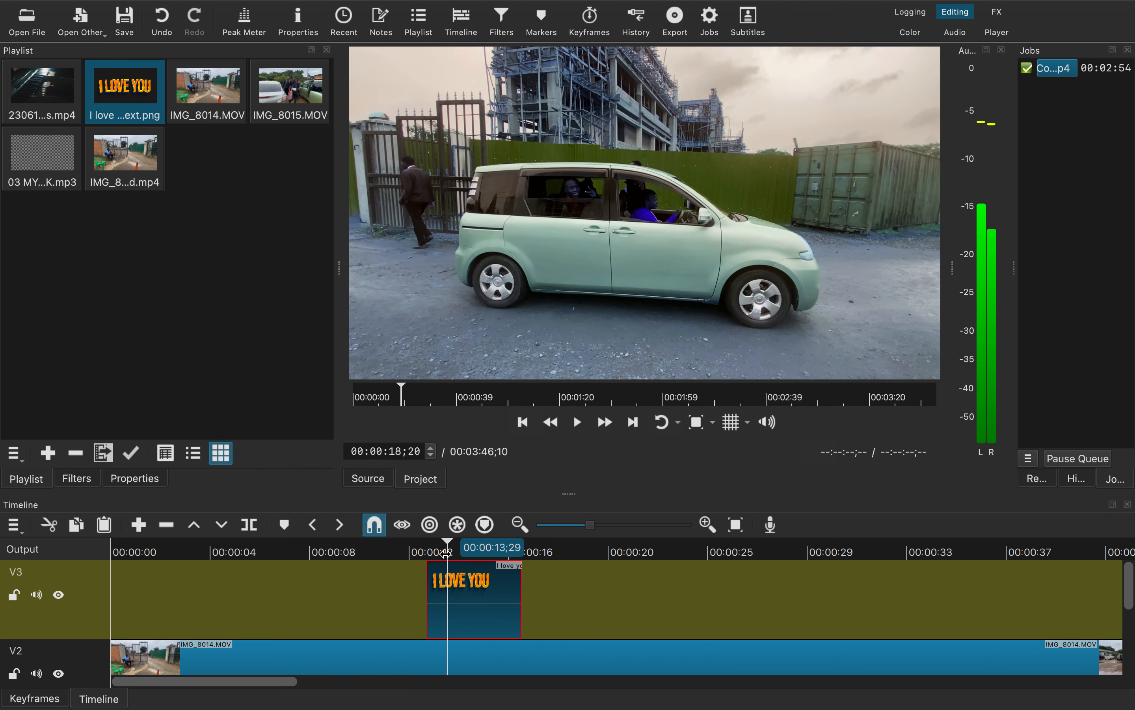
{"action": "left_click", "coordinate": [432, 553]}
{"action": "left_click", "coordinate": [581, 428]}
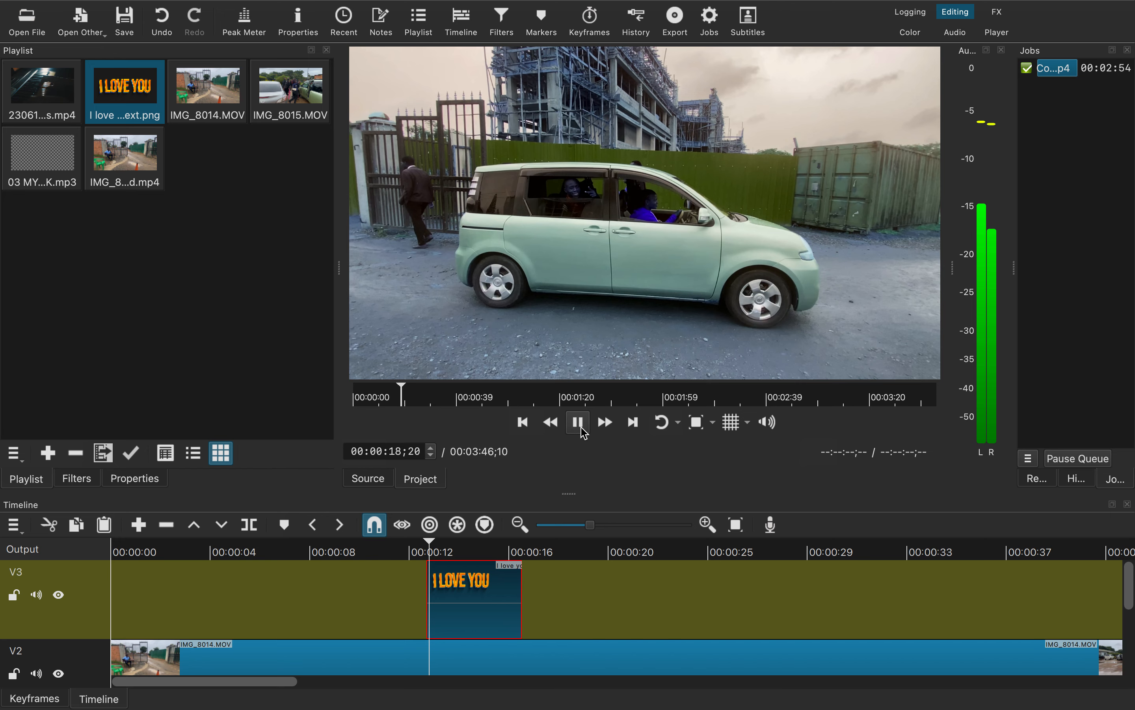
{"action": "left_click", "coordinate": [578, 423]}
{"action": "left_click", "coordinate": [412, 552]}
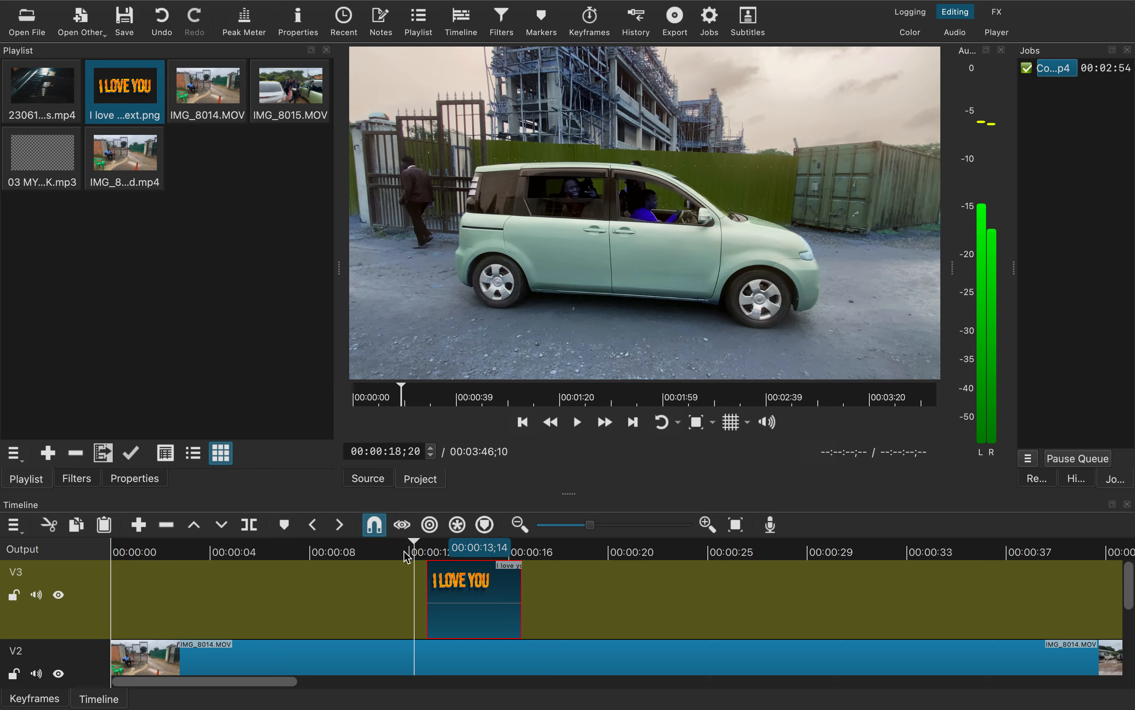
{"action": "left_click", "coordinate": [405, 552]}
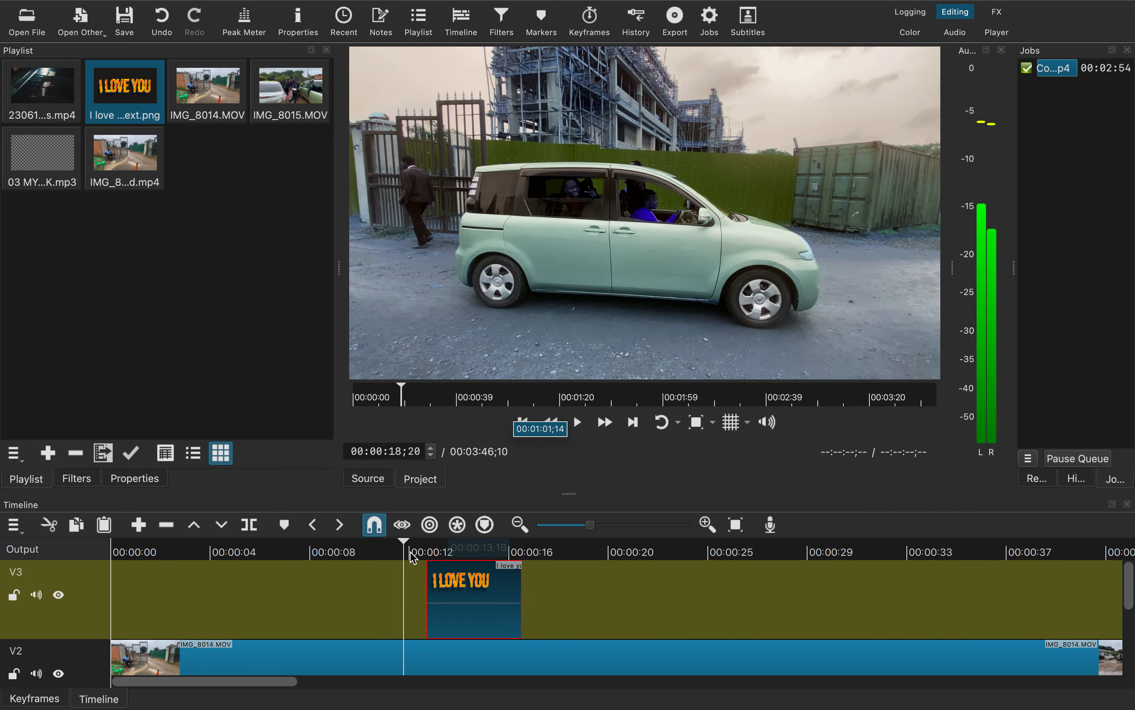
{"action": "left_click", "coordinate": [442, 553]}
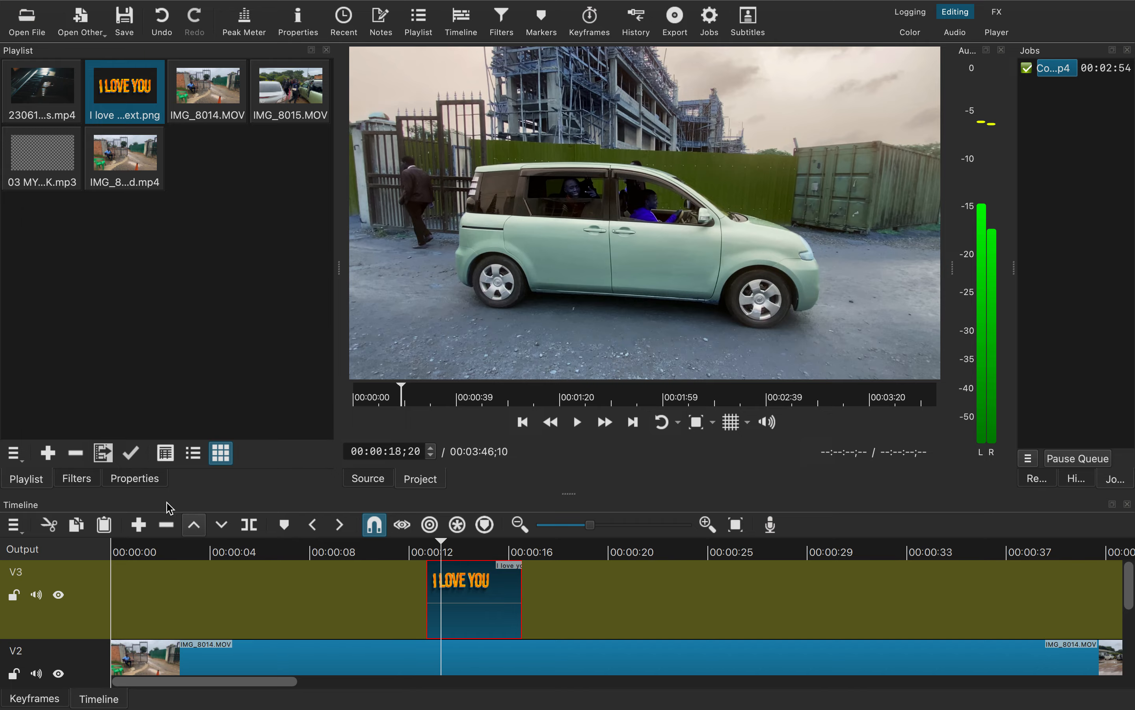
Add a Size, Position & Rotate filter to the I LOVE YOU image and set its zoom to 77.6 %.
{"action": "left_click", "coordinate": [77, 481]}
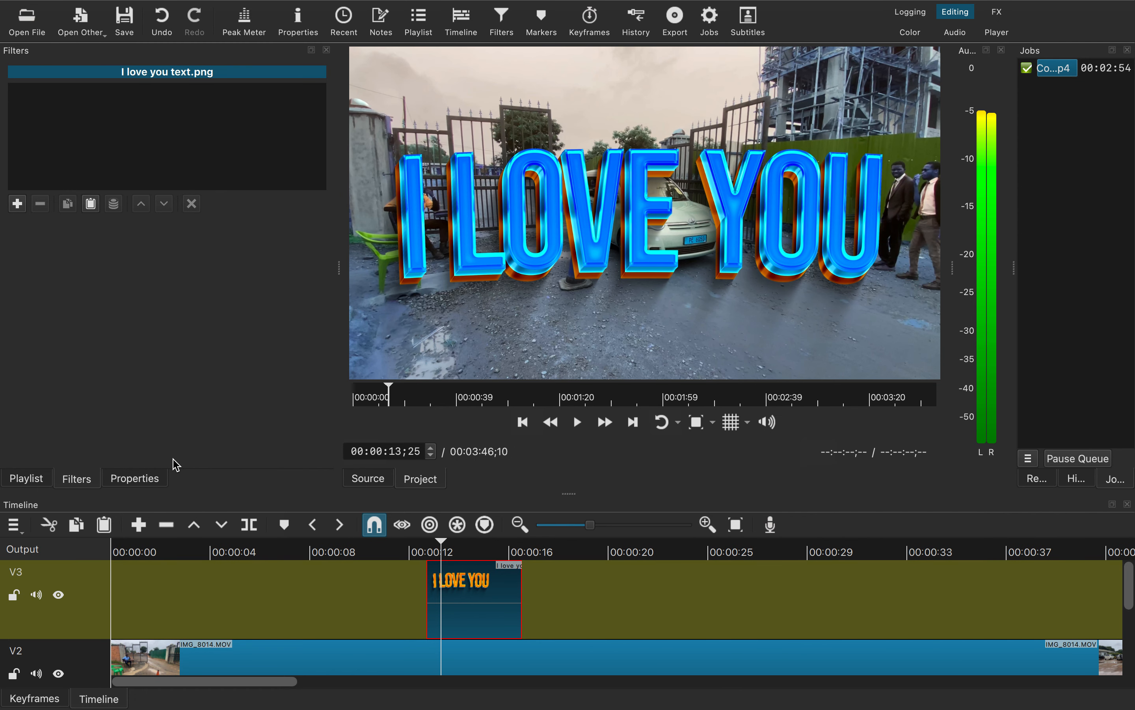
{"action": "left_click", "coordinate": [17, 205]}
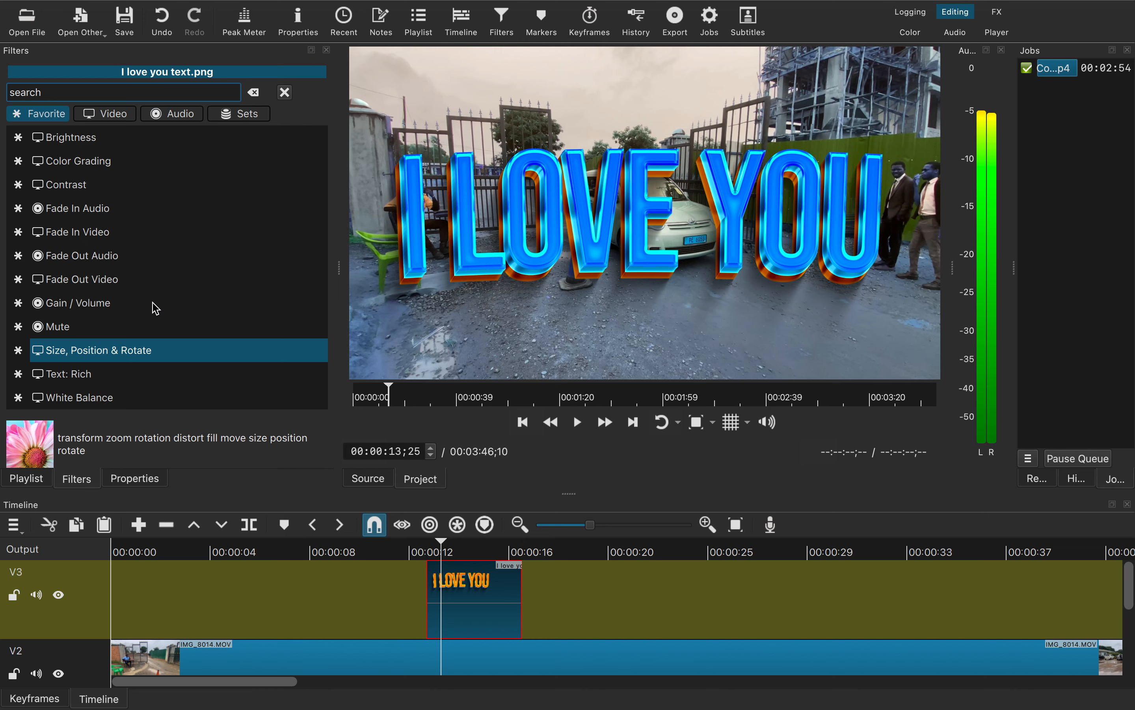
{"action": "left_click", "coordinate": [110, 348]}
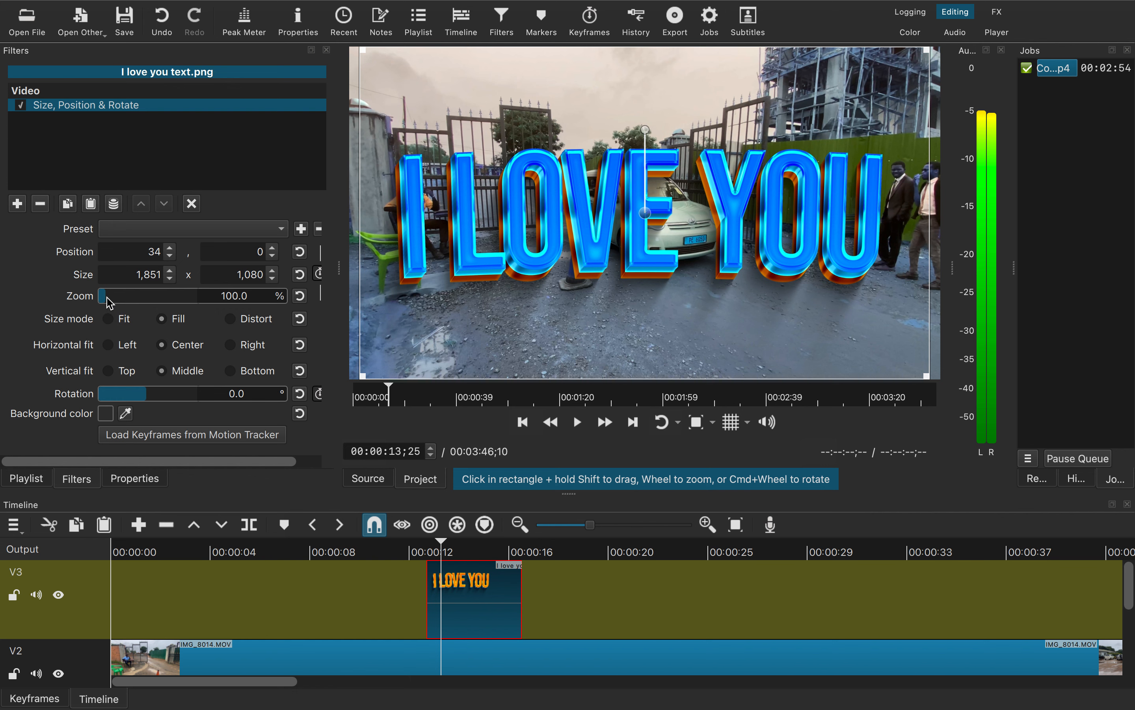
{"action": "left_click_drag", "start_coordinate": [106, 296], "coordinate": [100, 295]}
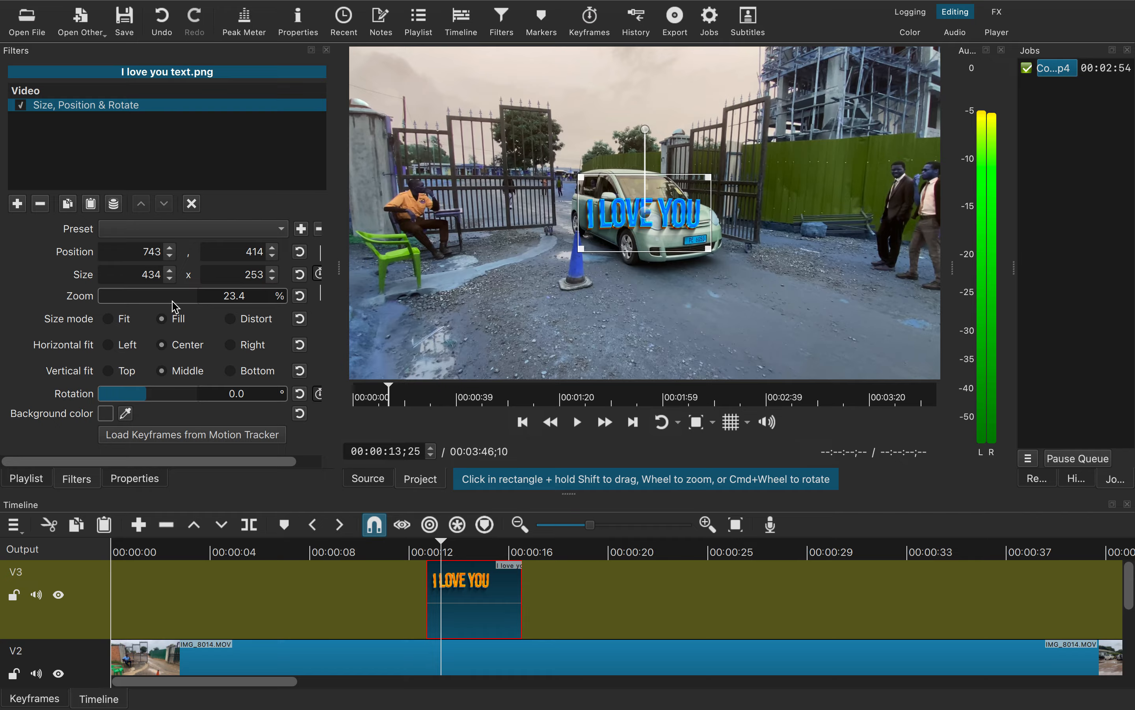
{"action": "left_click_drag", "start_coordinate": [102, 298], "coordinate": [124, 299]}
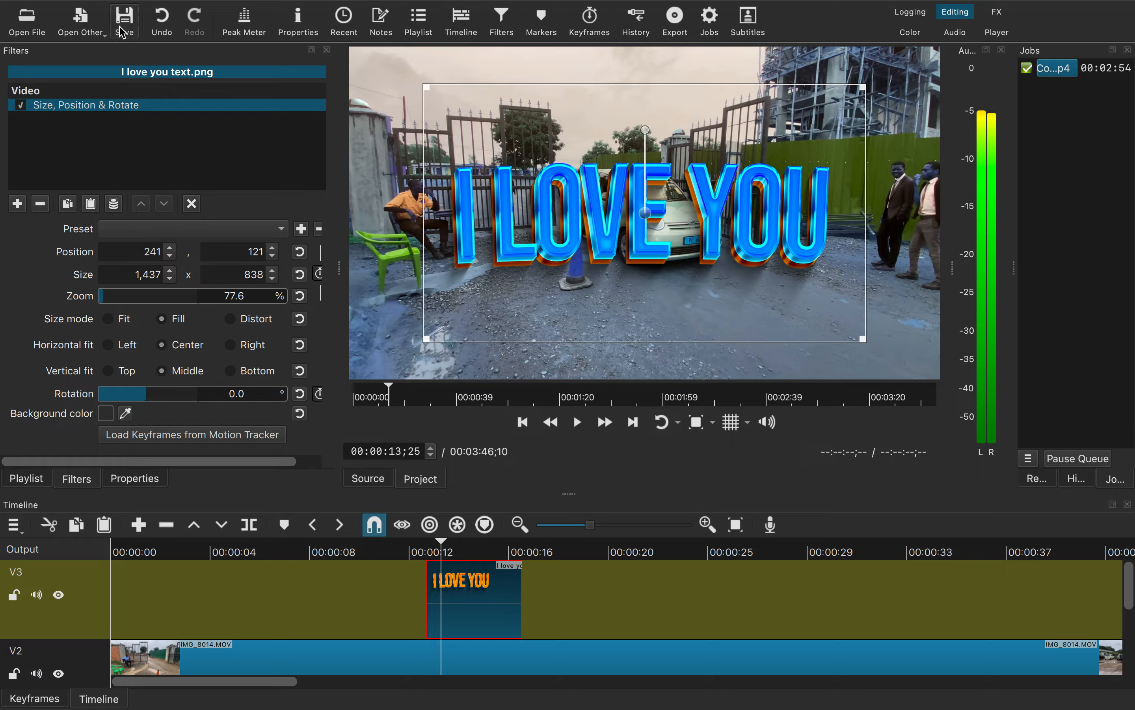
Save the project as "Demo editing" in the VIDEO EDITING folder.
{"action": "left_click", "coordinate": [121, 27]}
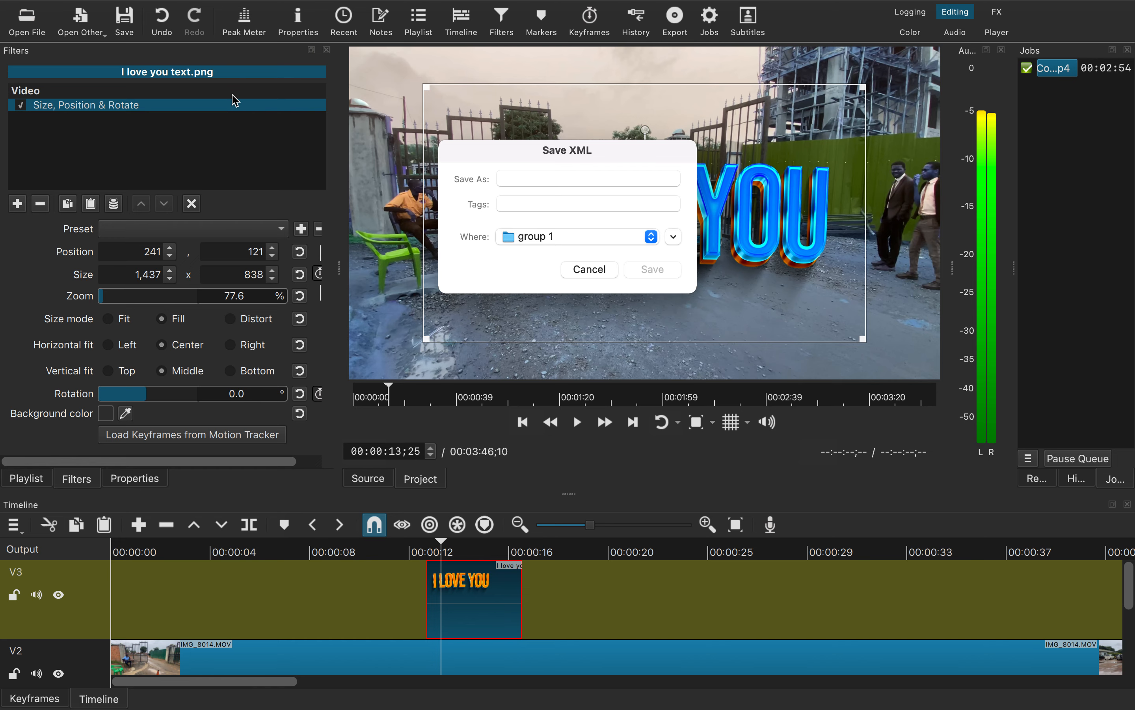
{"action": "left_click", "coordinate": [528, 237]}
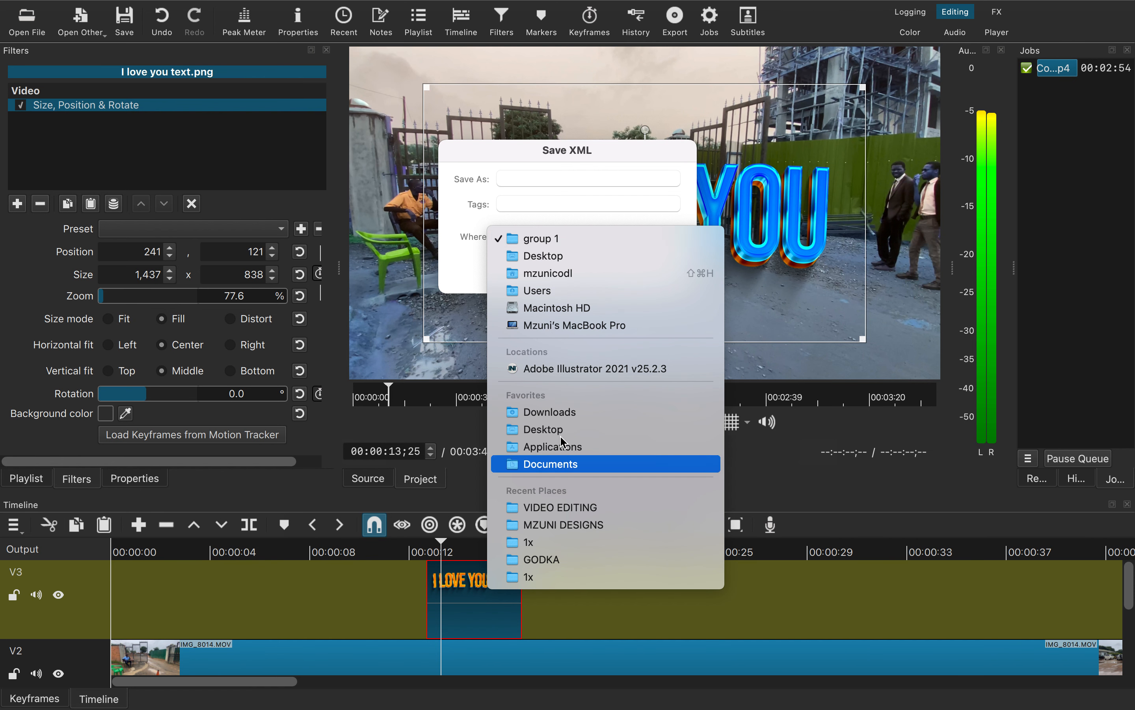
{"action": "left_click", "coordinate": [563, 507]}
{"action": "left_click", "coordinate": [532, 180]}
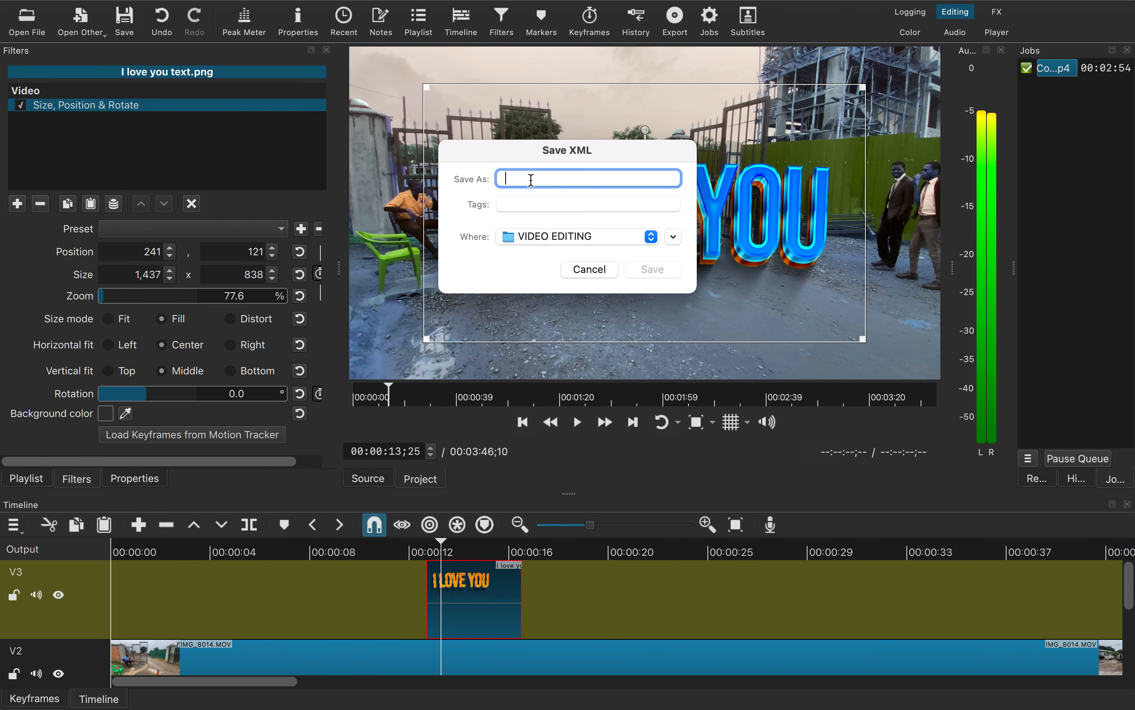
{"action": "type", "text": "De"}
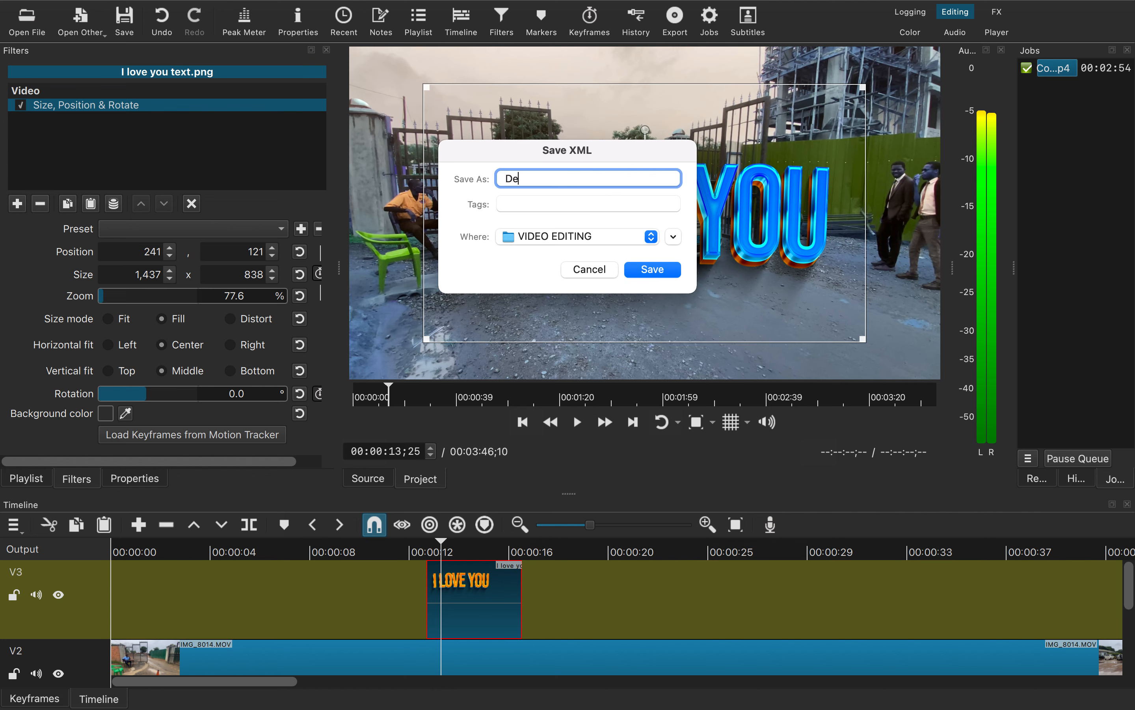
{"action": "type", "text": "mo editing"}
{"action": "left_click", "coordinate": [664, 270]}
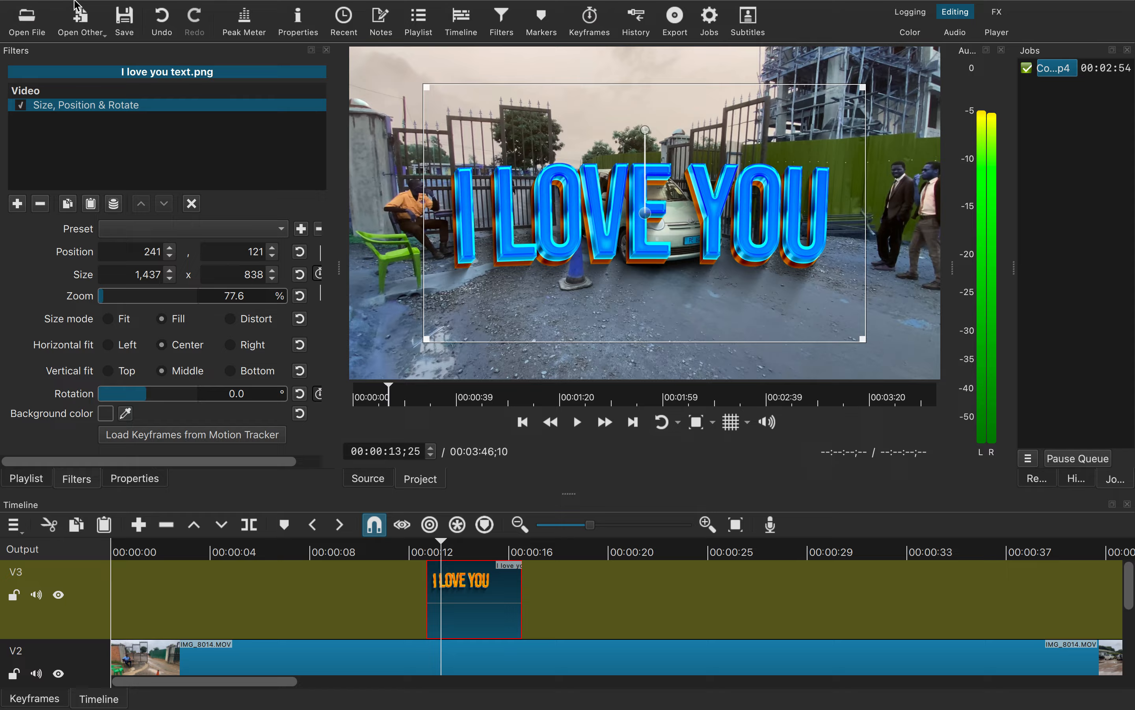
Export the project as the video "Demo editing.mp4" to the Movies folder and select its export job.
{"action": "mouse_move", "coordinate": [78, 3]}
{"action": "left_click", "coordinate": [110, 10]}
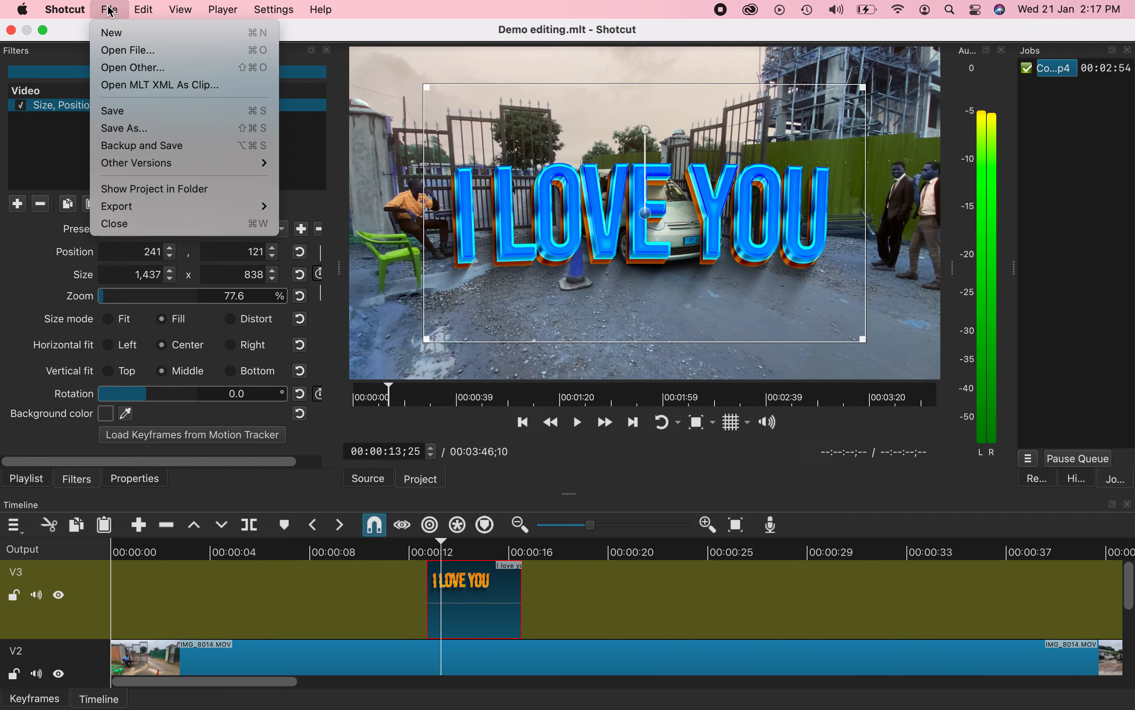
{"action": "mouse_move", "coordinate": [153, 210]}
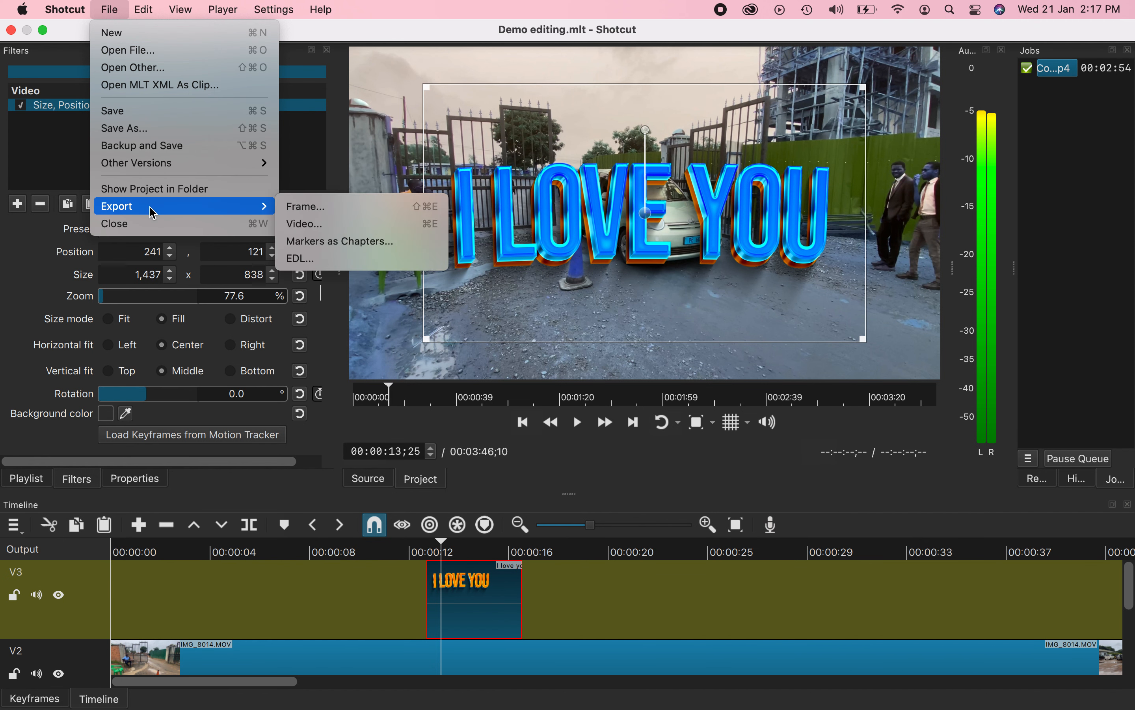
{"action": "left_click", "coordinate": [344, 225]}
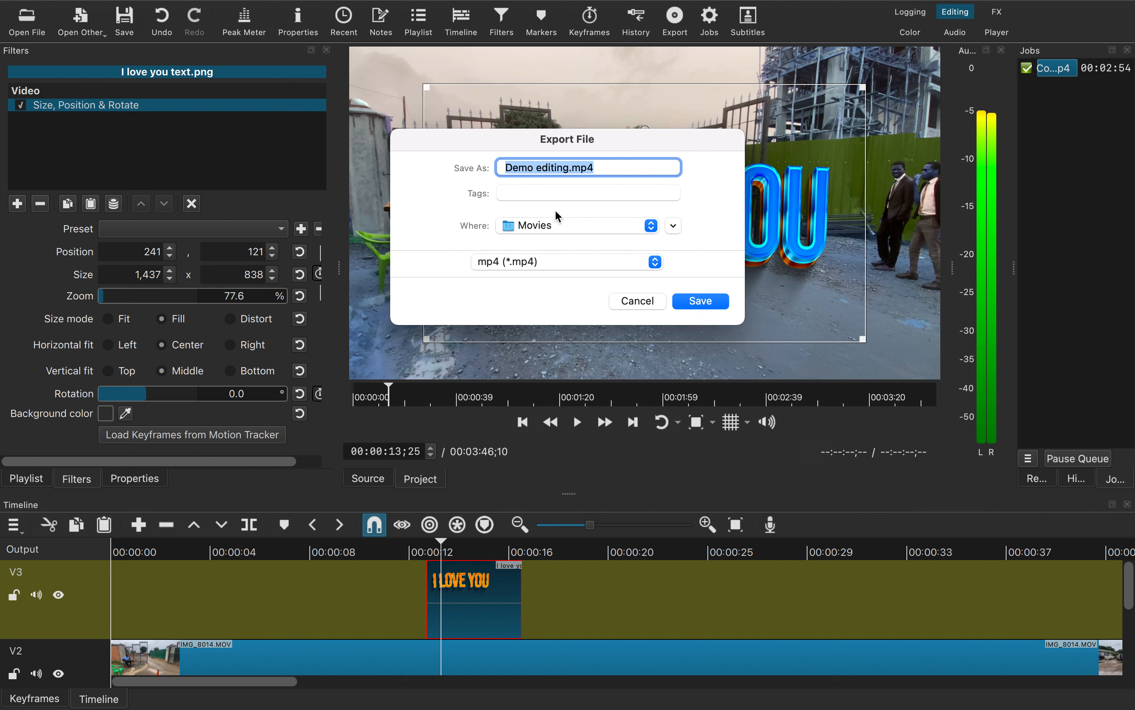
{"action": "left_click", "coordinate": [689, 304]}
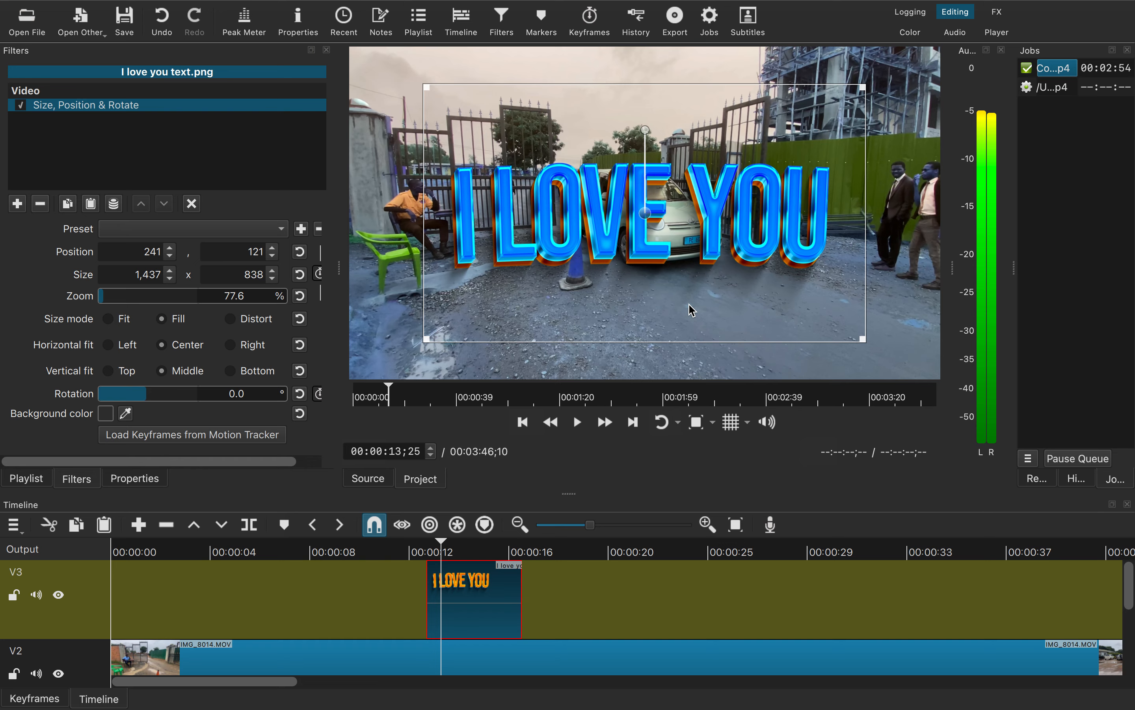
{"action": "left_click", "coordinate": [1052, 90]}
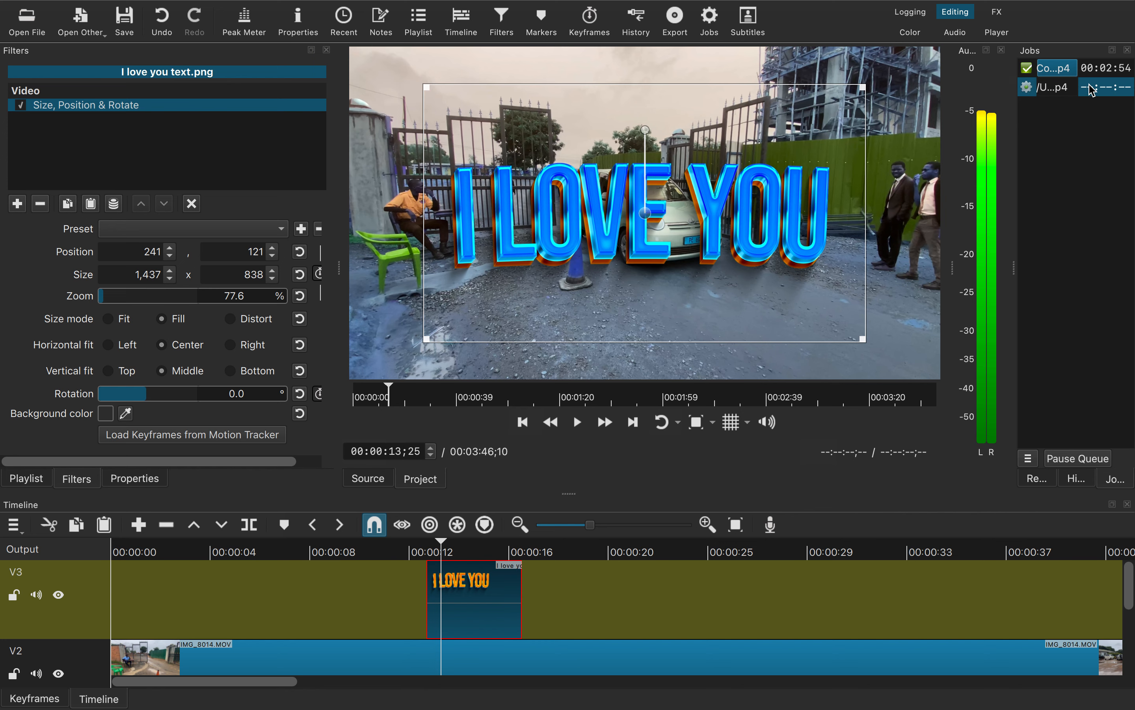